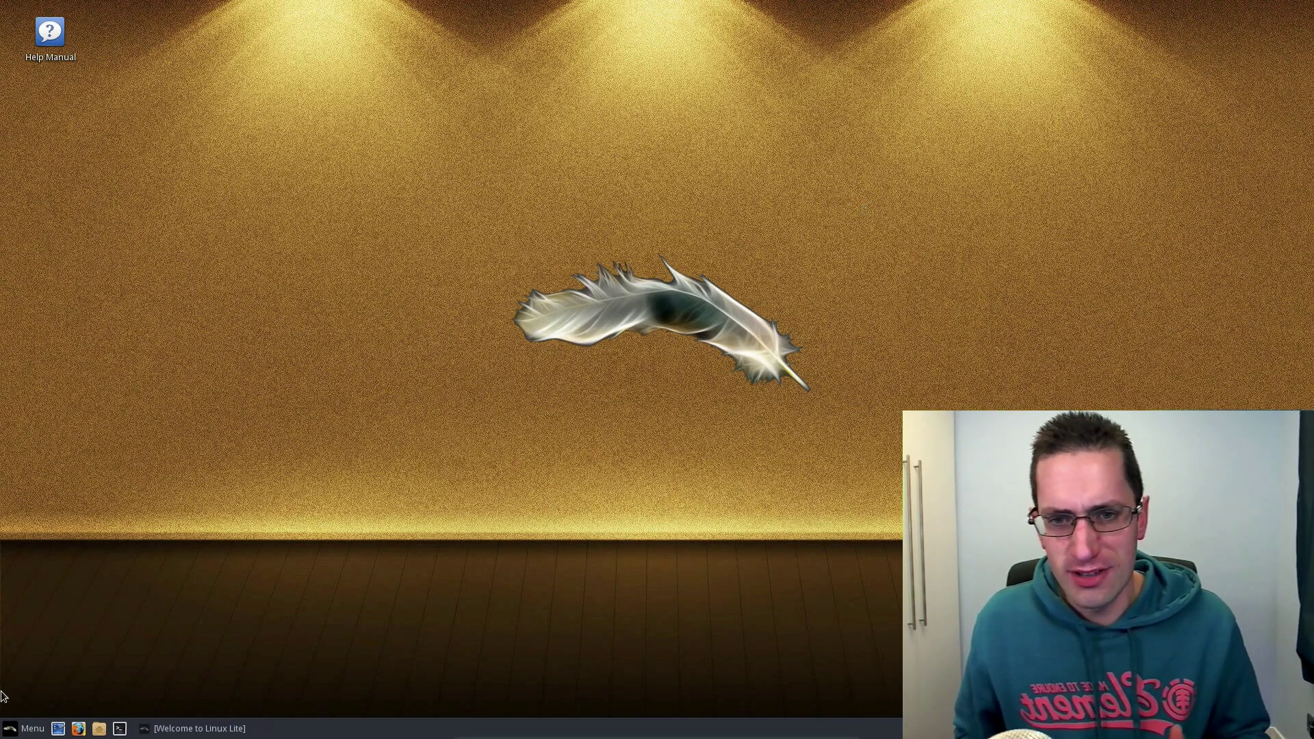
Search the Whisker Menu for 'twe' and launch Lite Tweaks to review its cleanup tasks
left_click(26, 731)
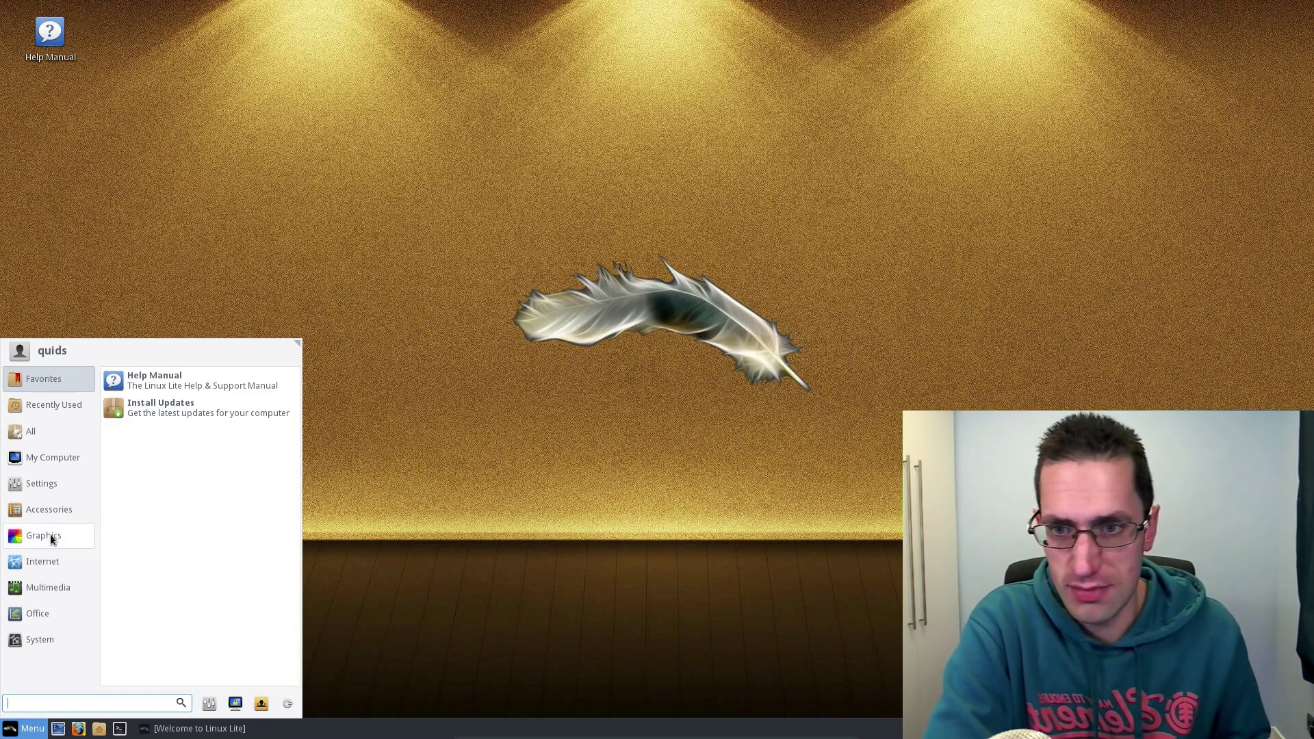
mouse_move(39, 483)
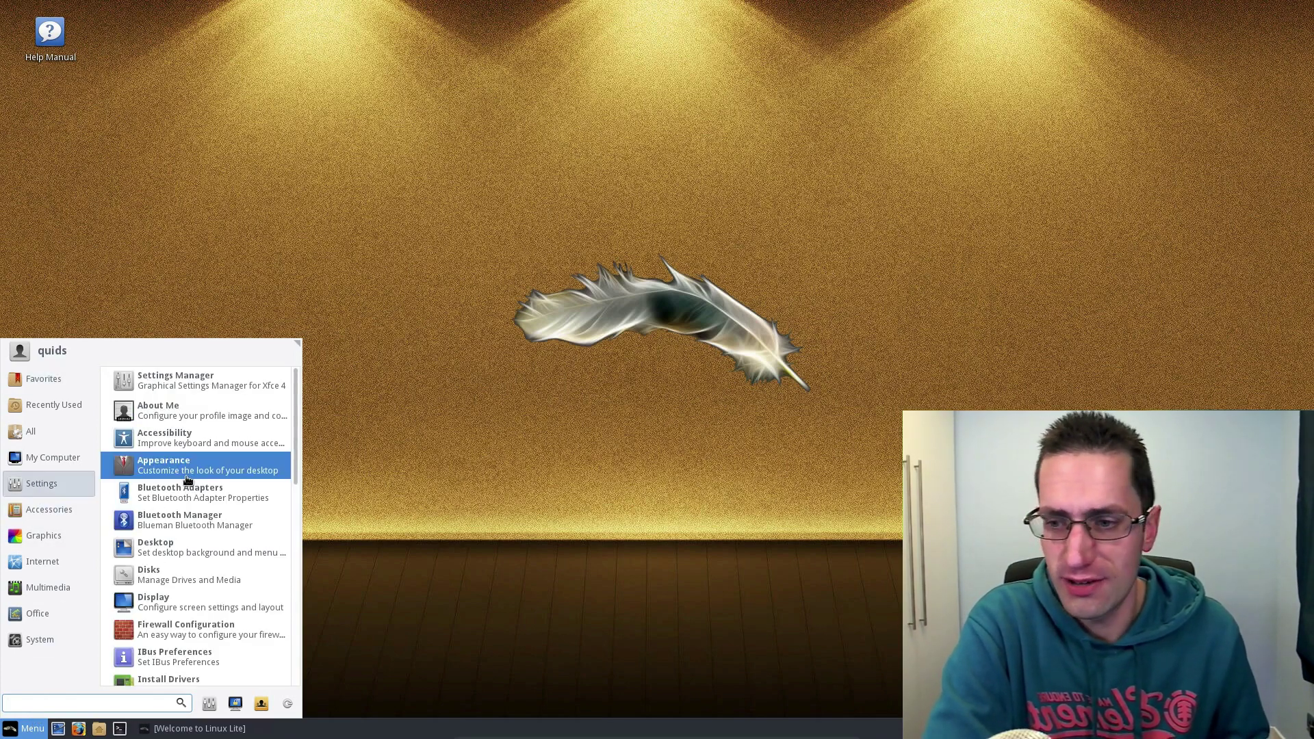
scroll(228, 467, "down", 4)
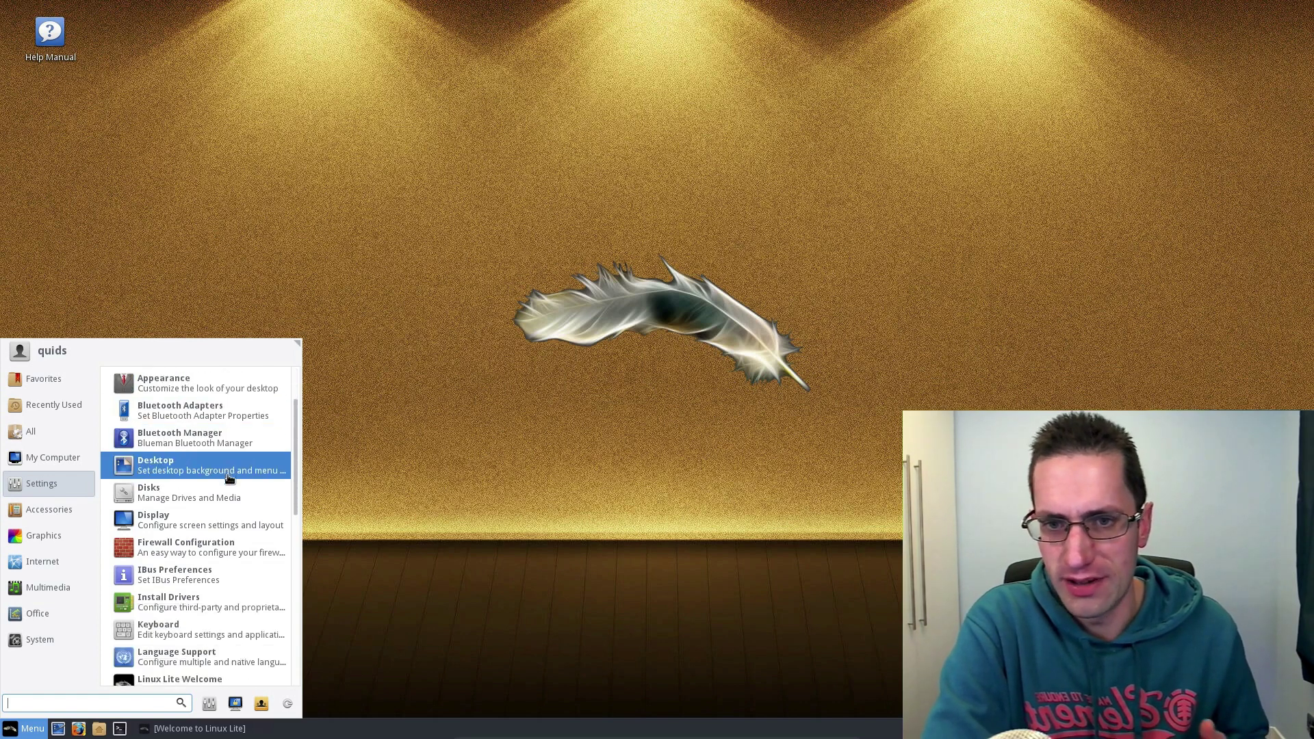
type("twe")
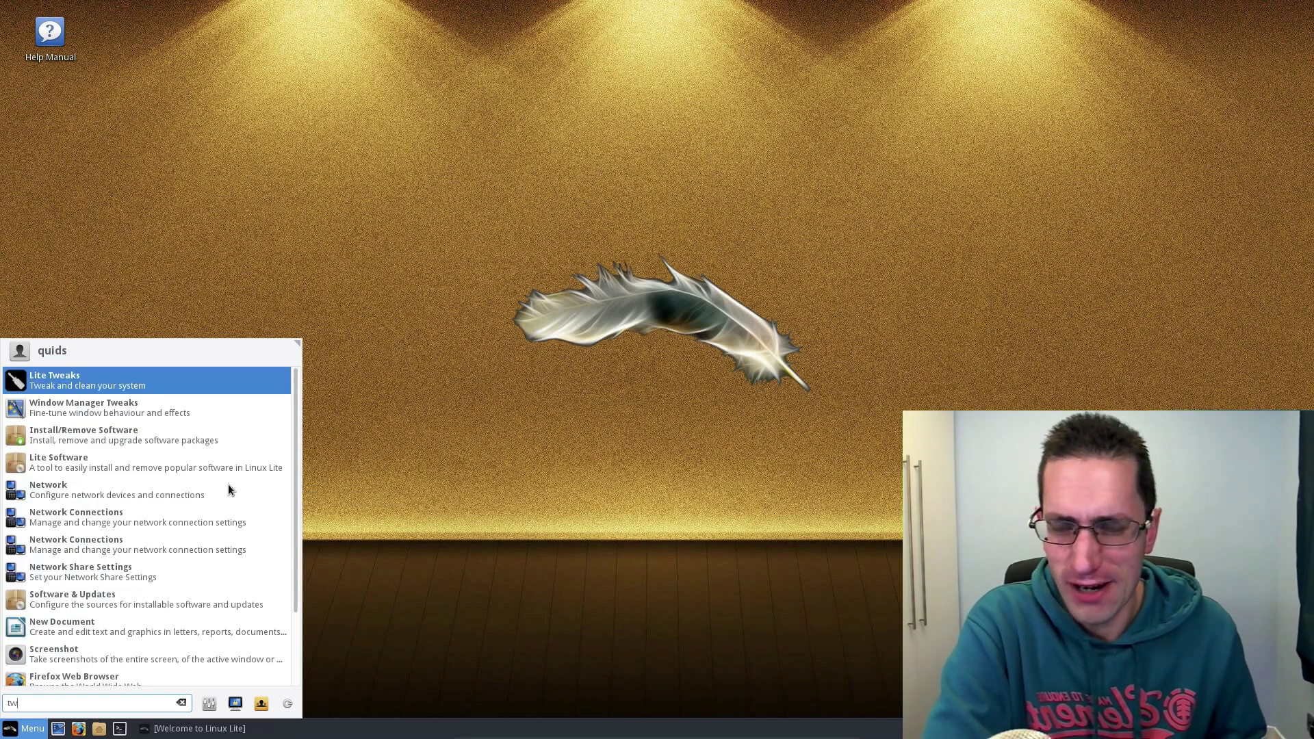
left_click(173, 388)
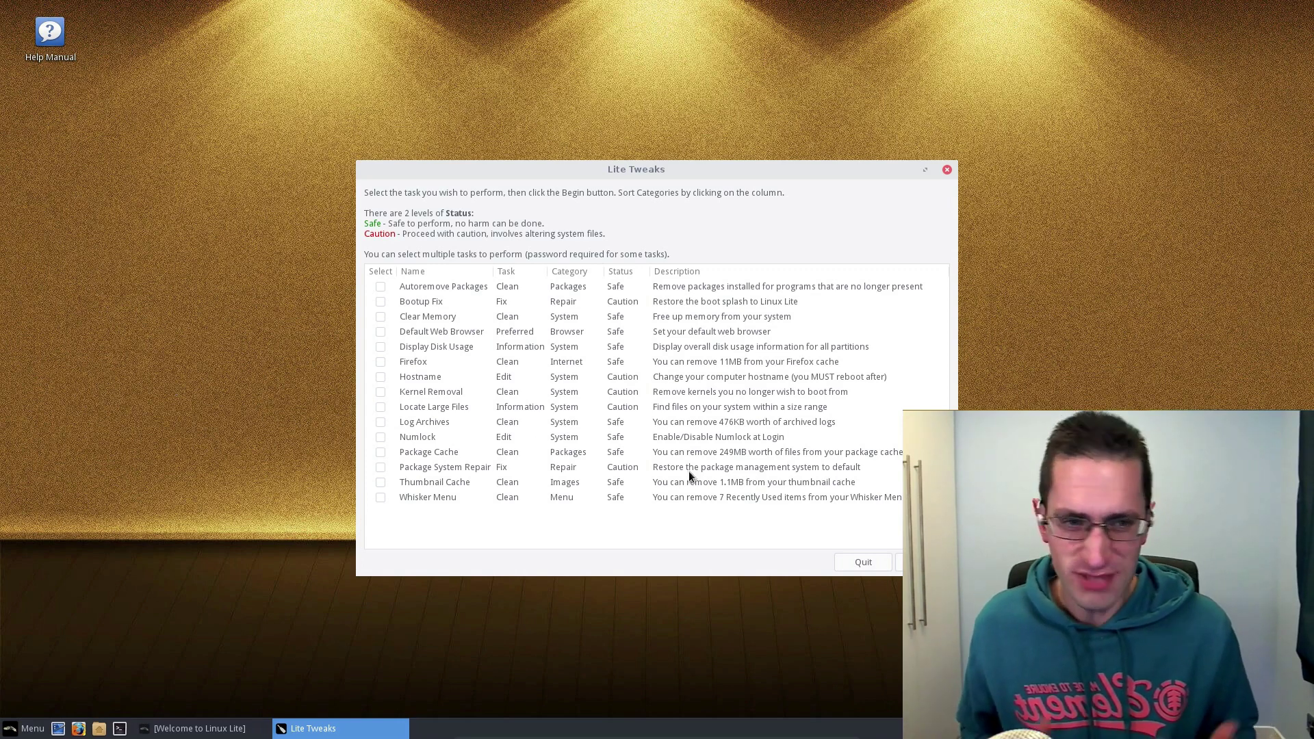
Quit Lite Tweaks and dismiss the application menu after searching 'free'
left_click(884, 568)
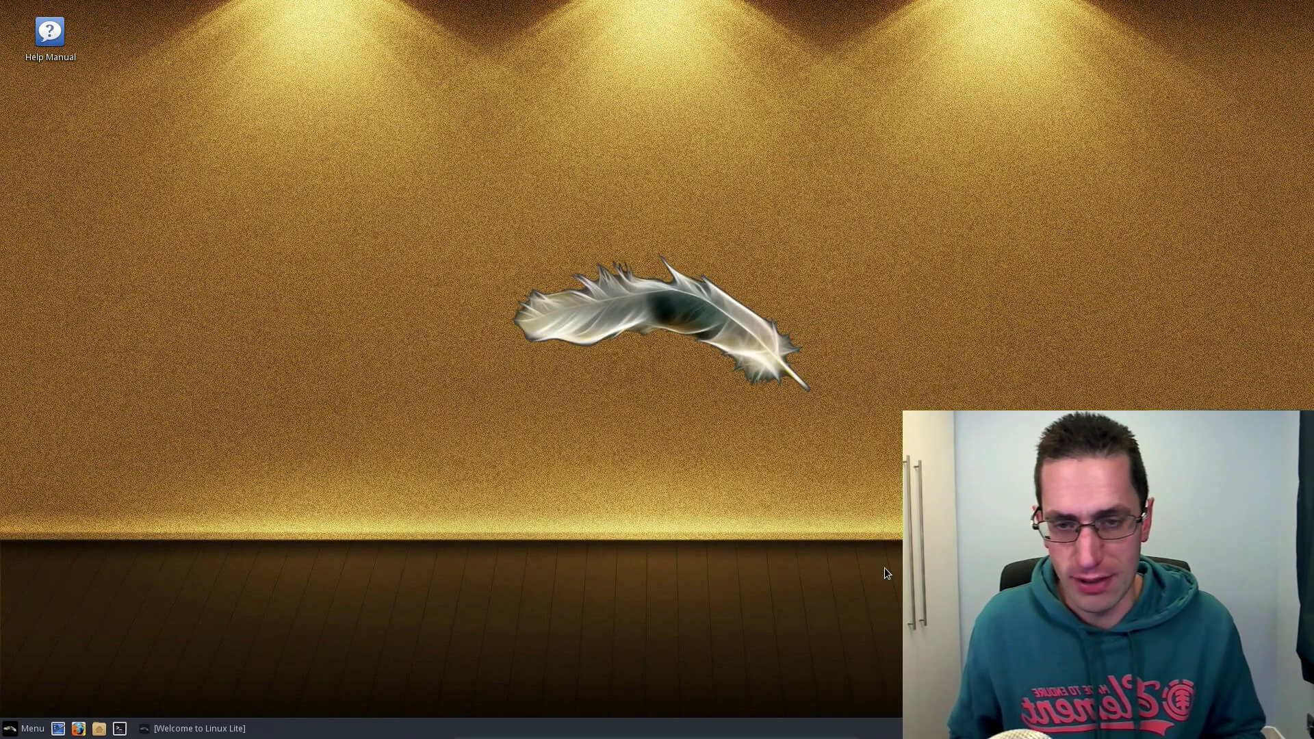
key("super")
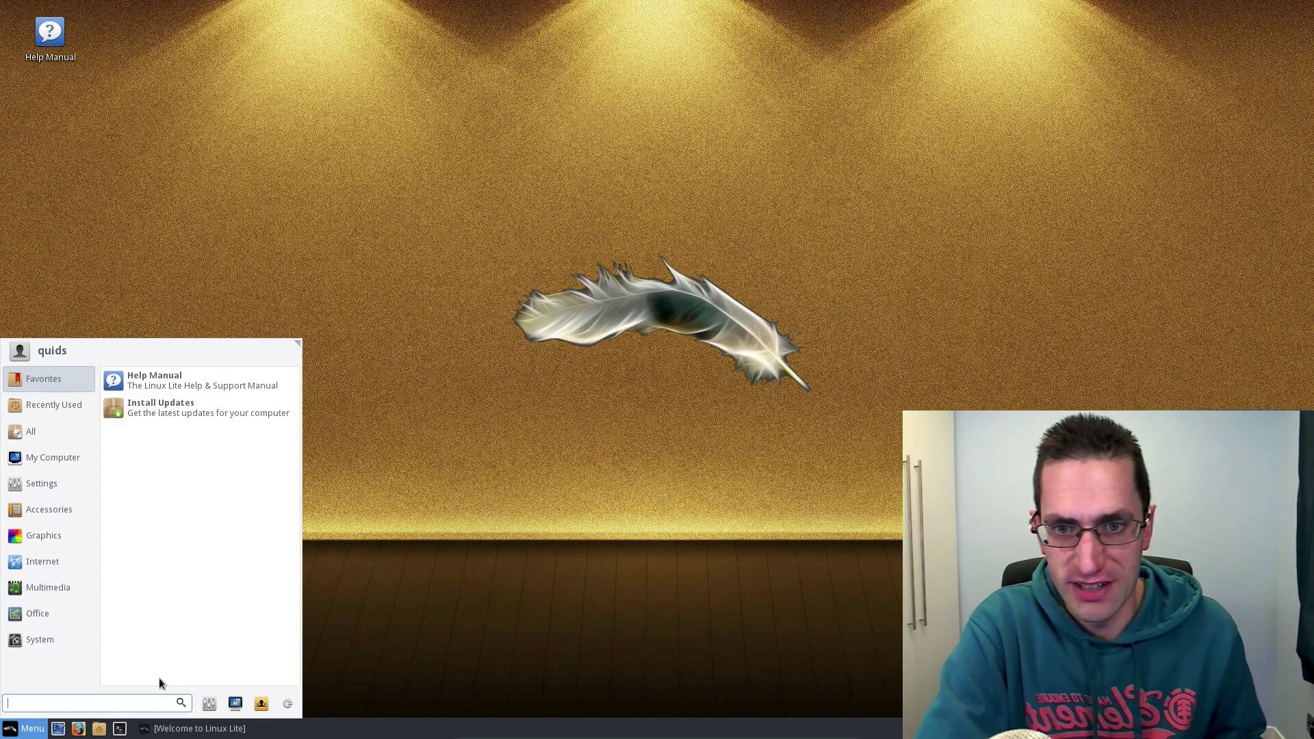
type("free")
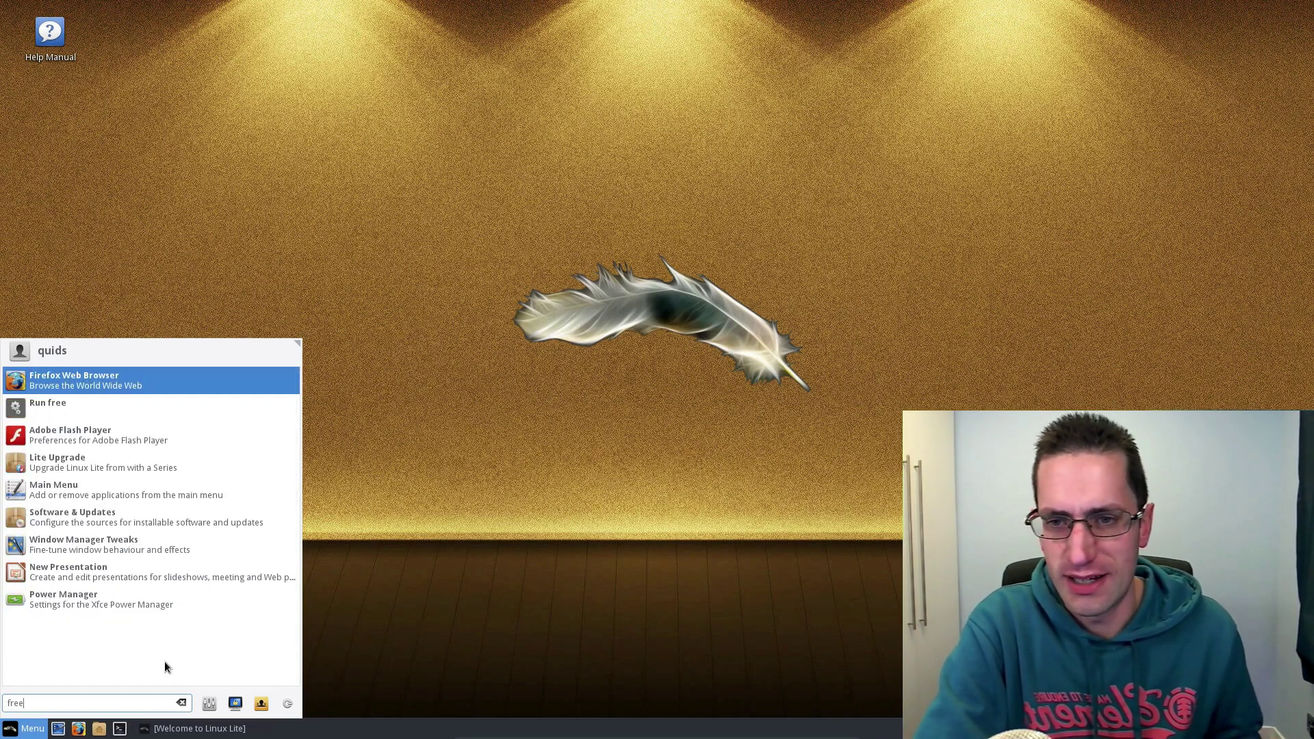
key("Escape")
key("Escape")
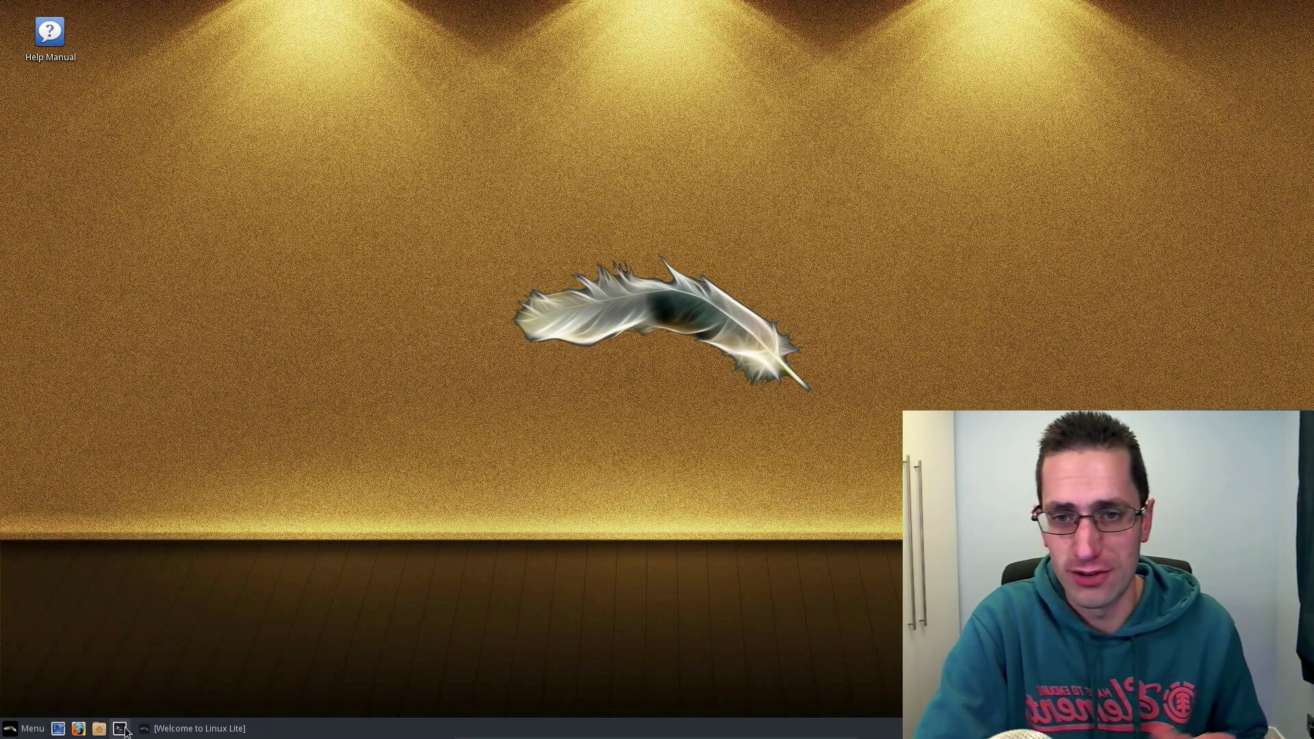
Run 'free -m' in a terminal, showing 347 MB used of 4049 MB, then close it
left_click(122, 728)
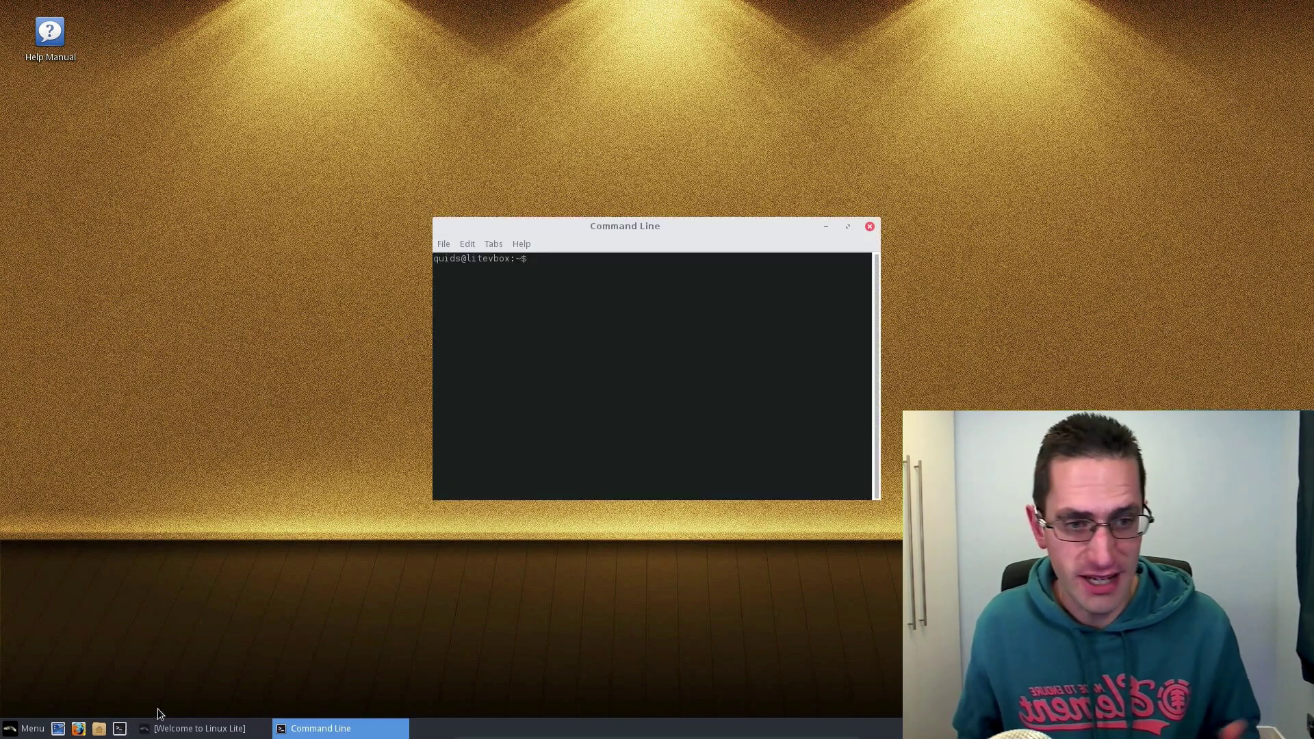
type("free -m")
key("Return")
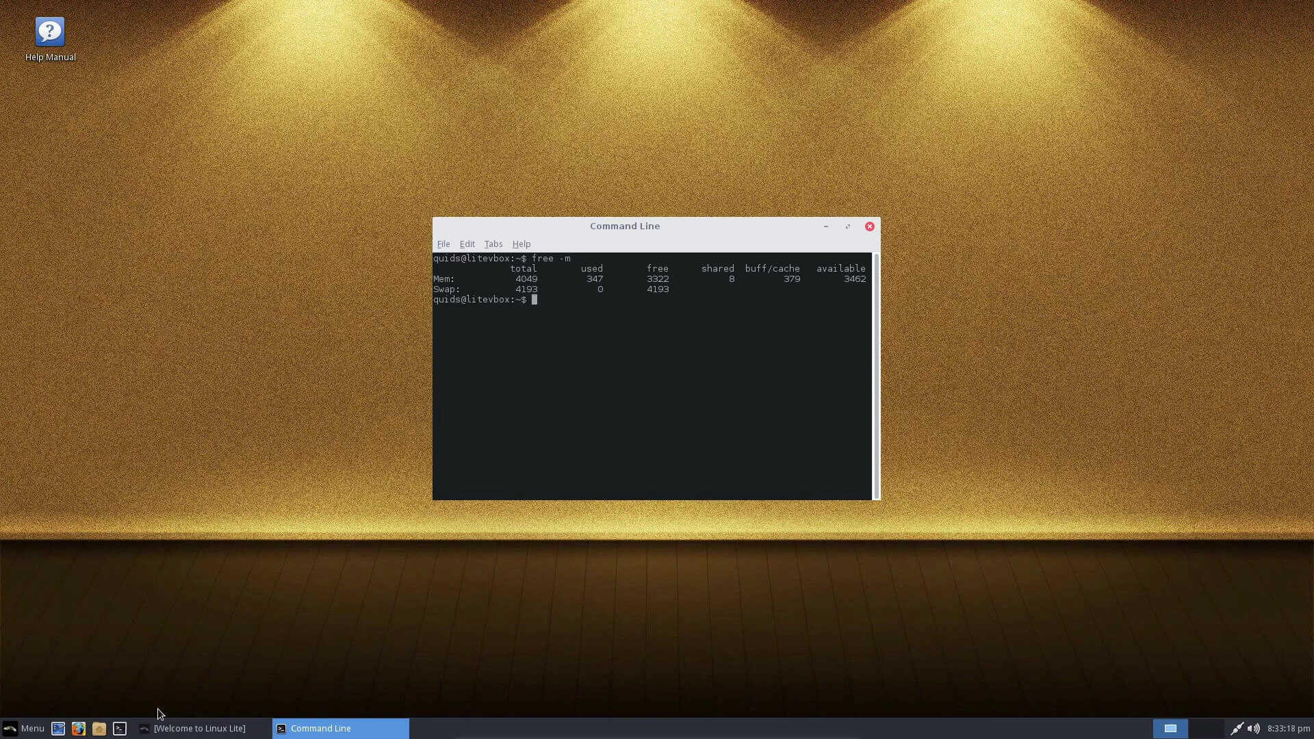
key("alt+F4")
Restore the Welcome to Linux Lite window and show its Get Support options
left_click(167, 731)
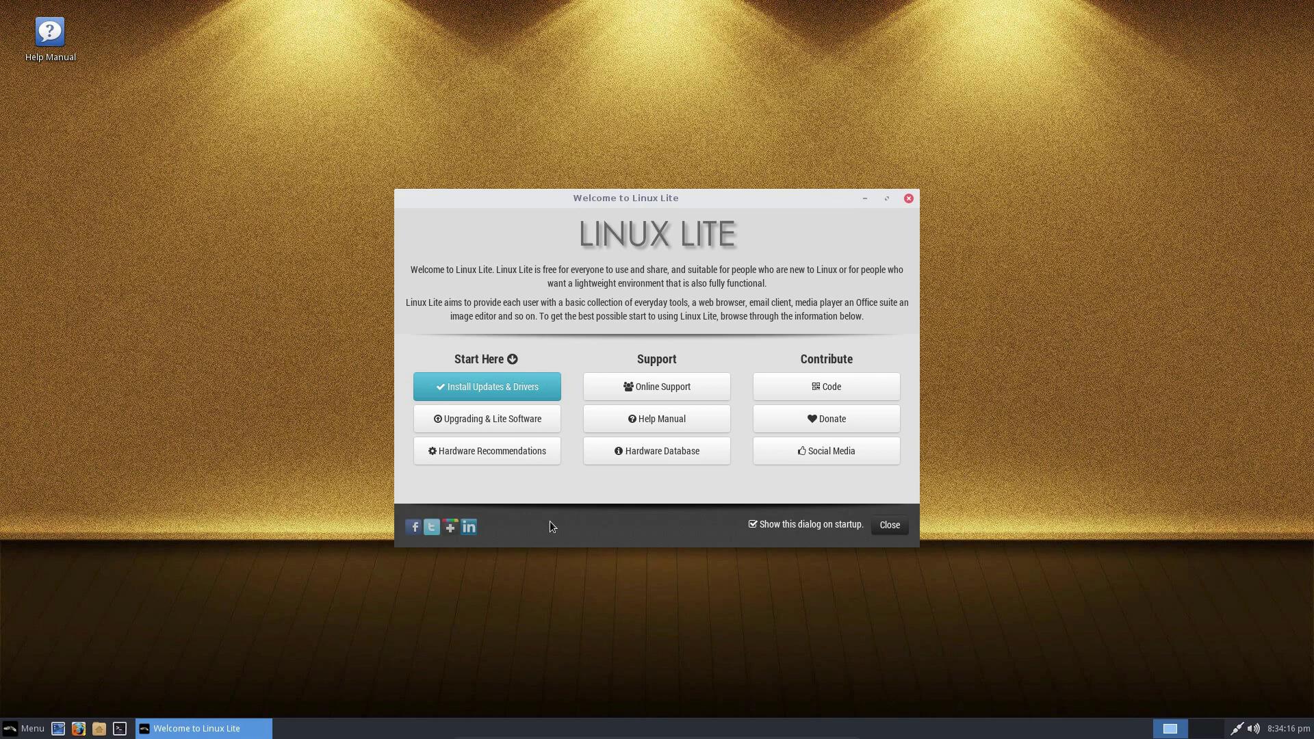
left_click(656, 387)
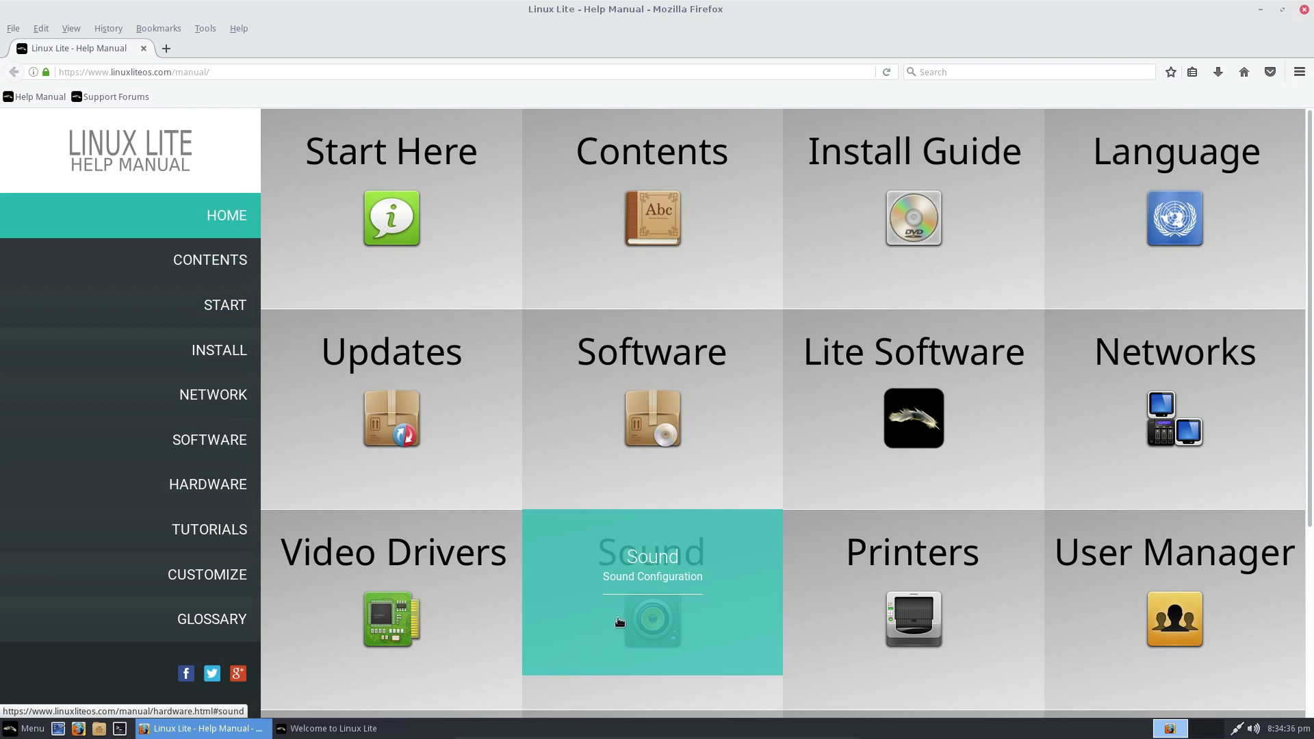
Go to the Help Manual's Hardware page and scroll down through it
left_click(210, 502)
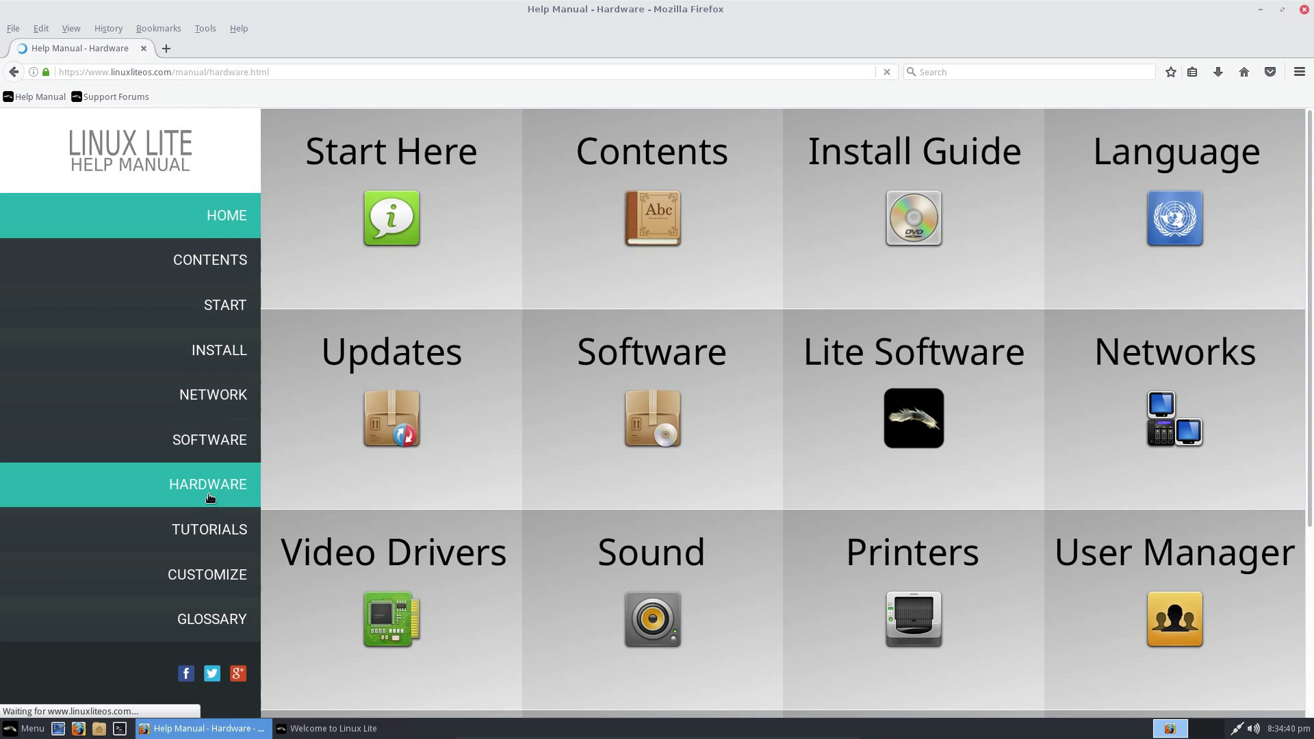
scroll(729, 206, "down", 5)
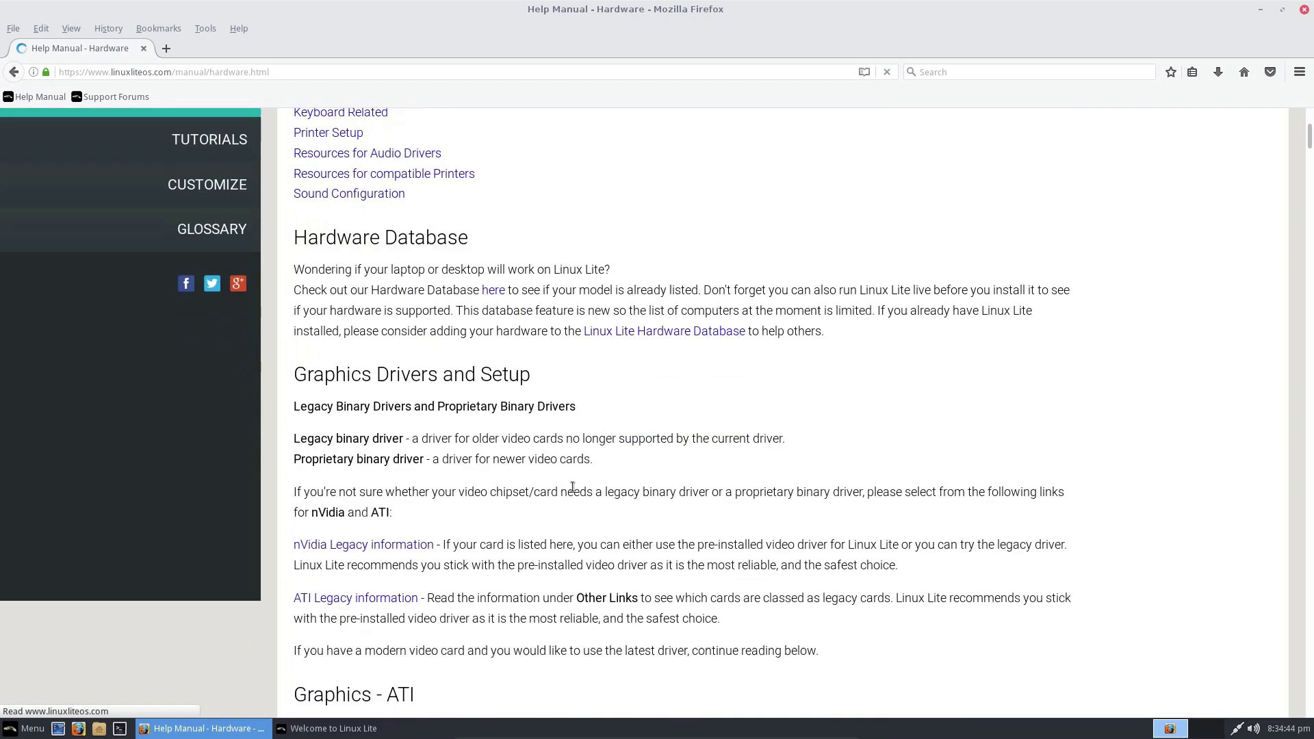
Open the Linux Lite Hardware Database and search it for 'asus', listing 511 configurations
left_click(698, 253)
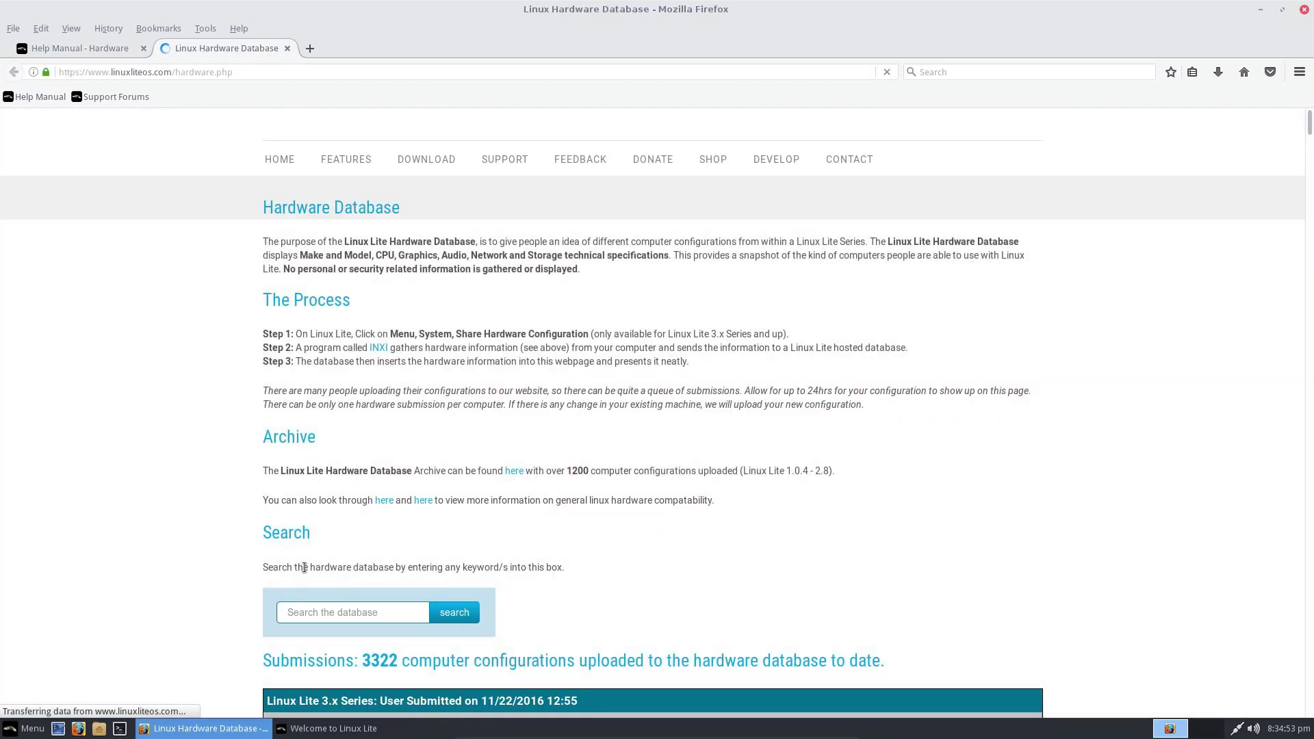
left_click(331, 612)
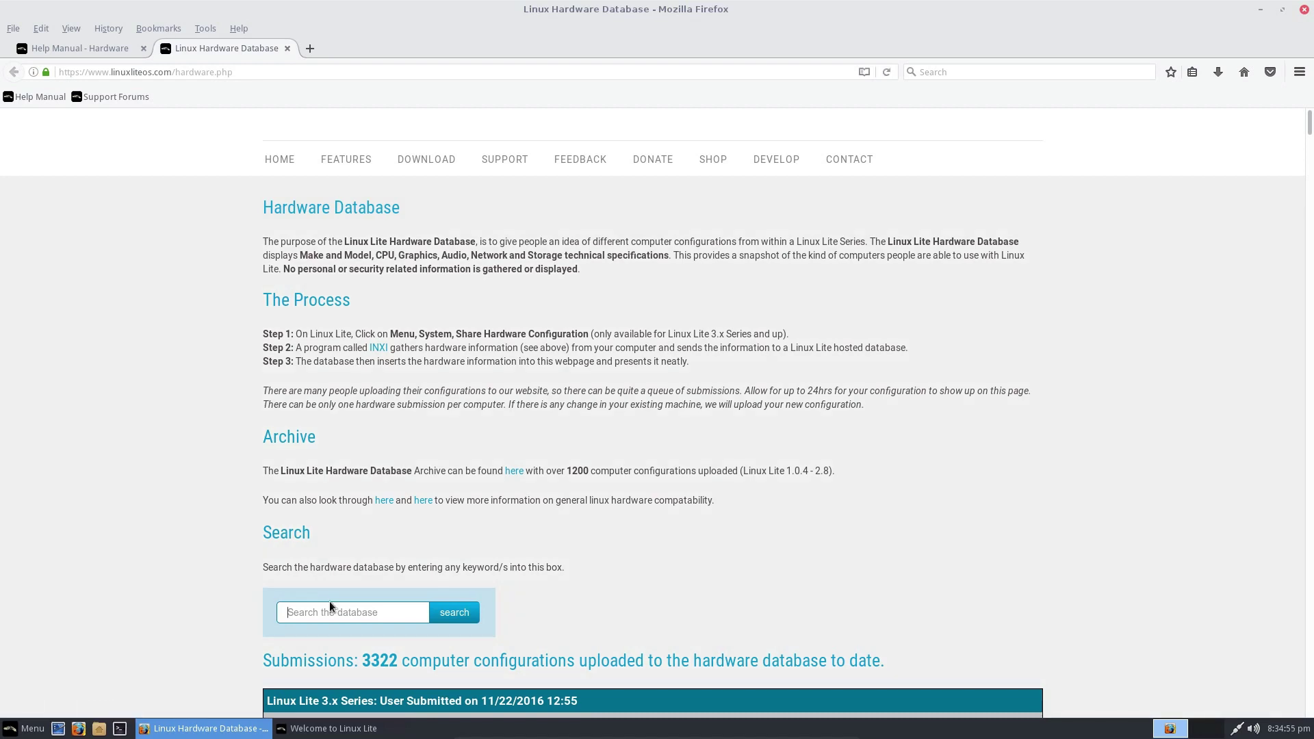
scroll(329, 582, "down", 5)
scroll(330, 550, "down", 4)
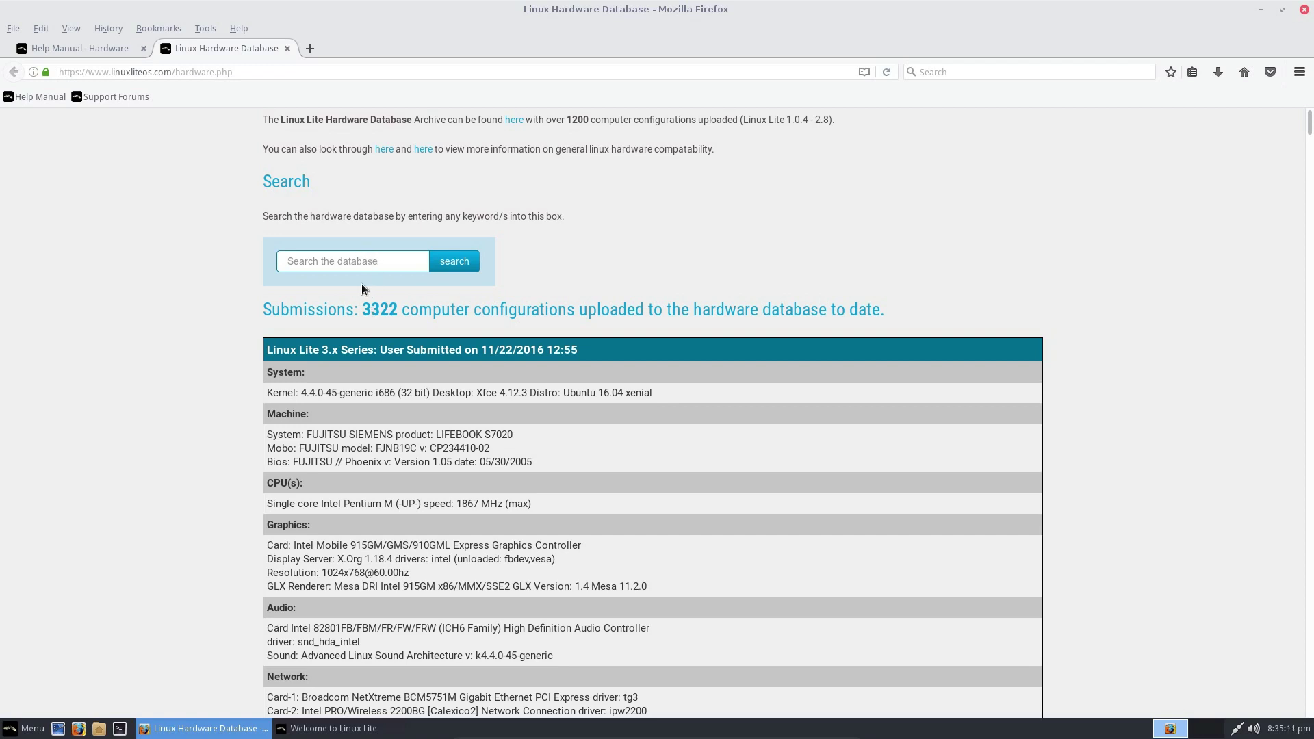
type("asus")
key("Return")
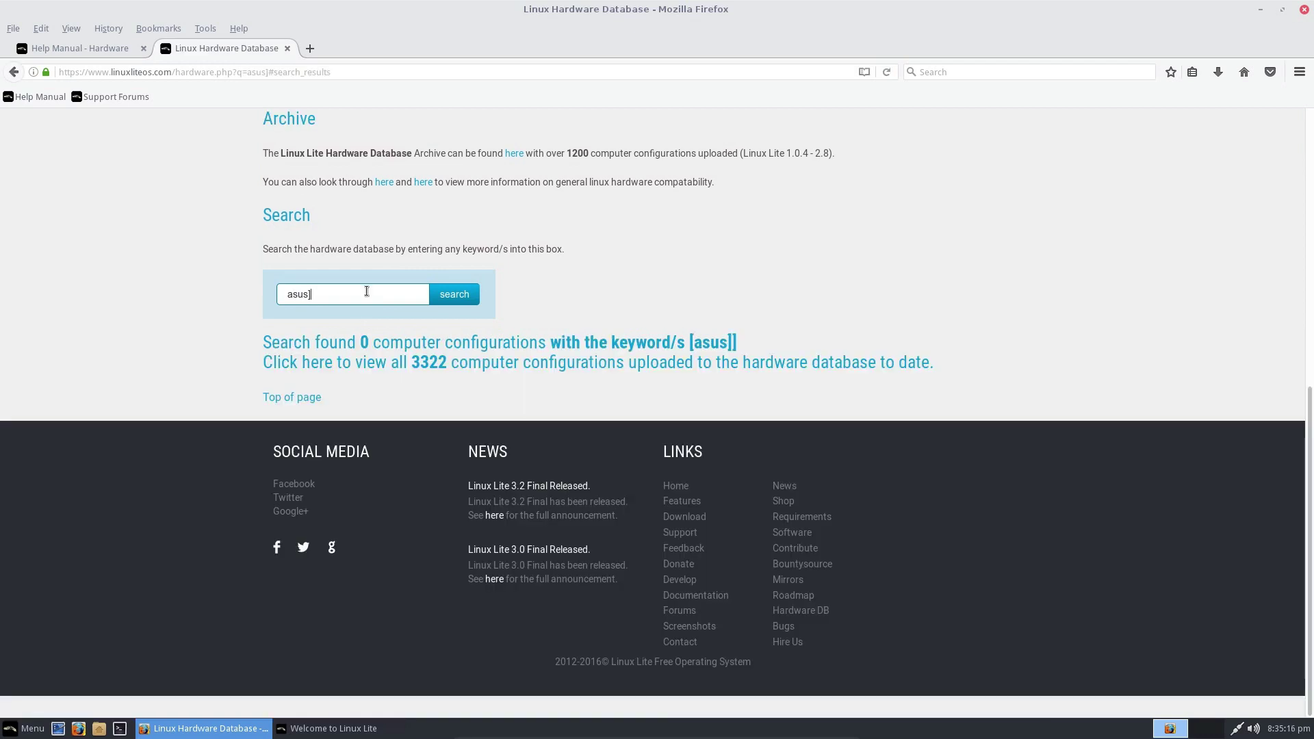
key("BackSpace")
key("Return")
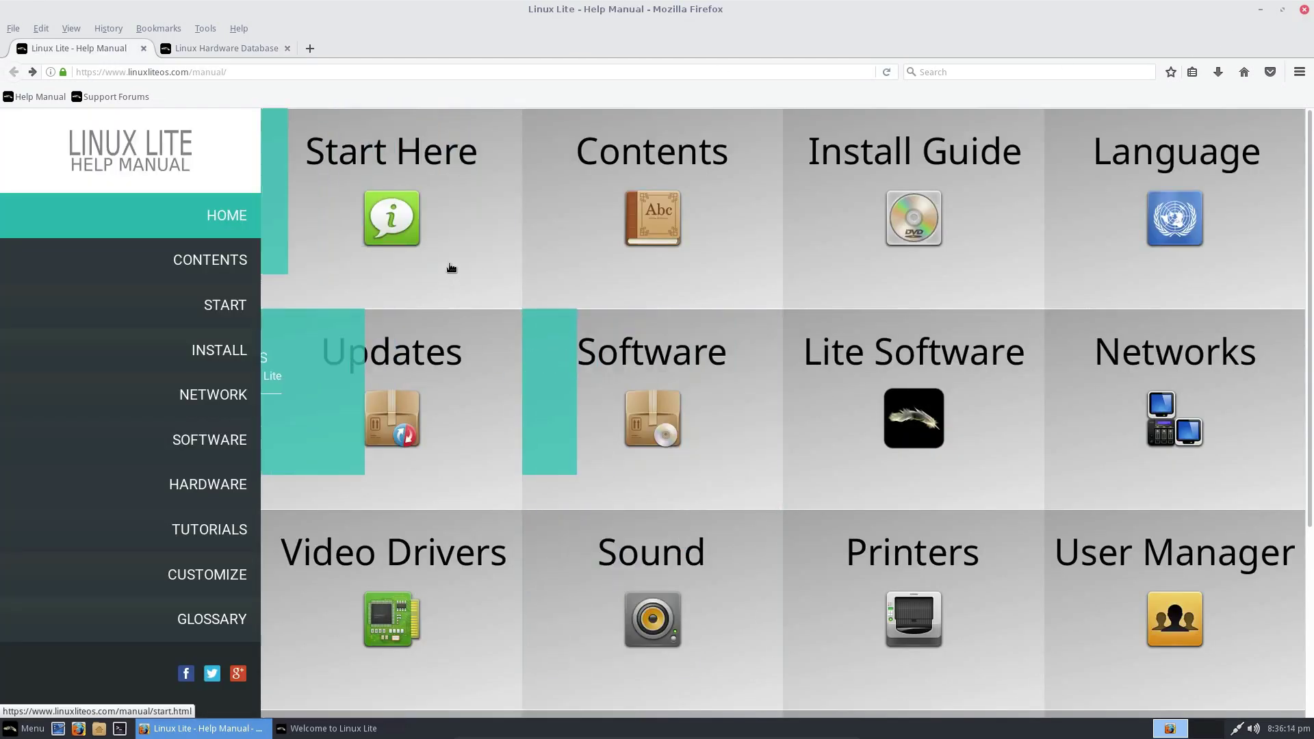
Read the manual's Start Here page, then return to the manual home page
left_click(421, 211)
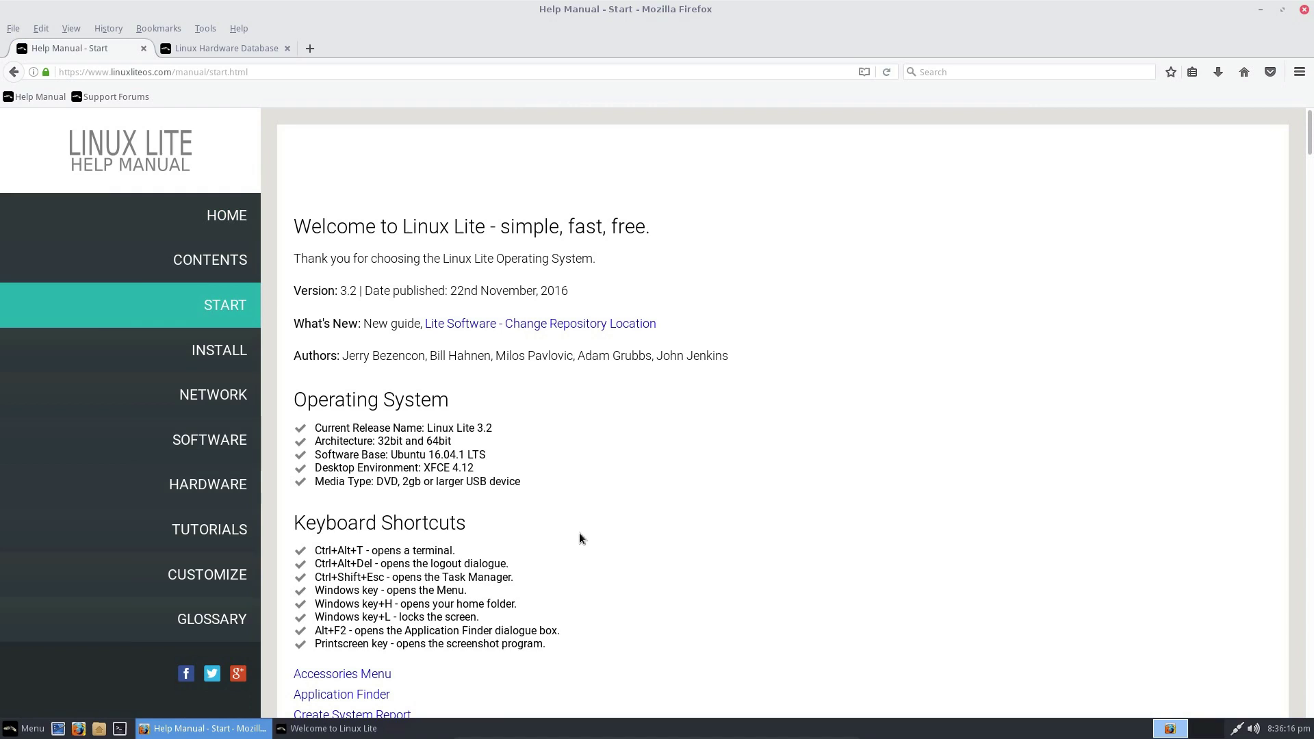
scroll(581, 541, "down", 4)
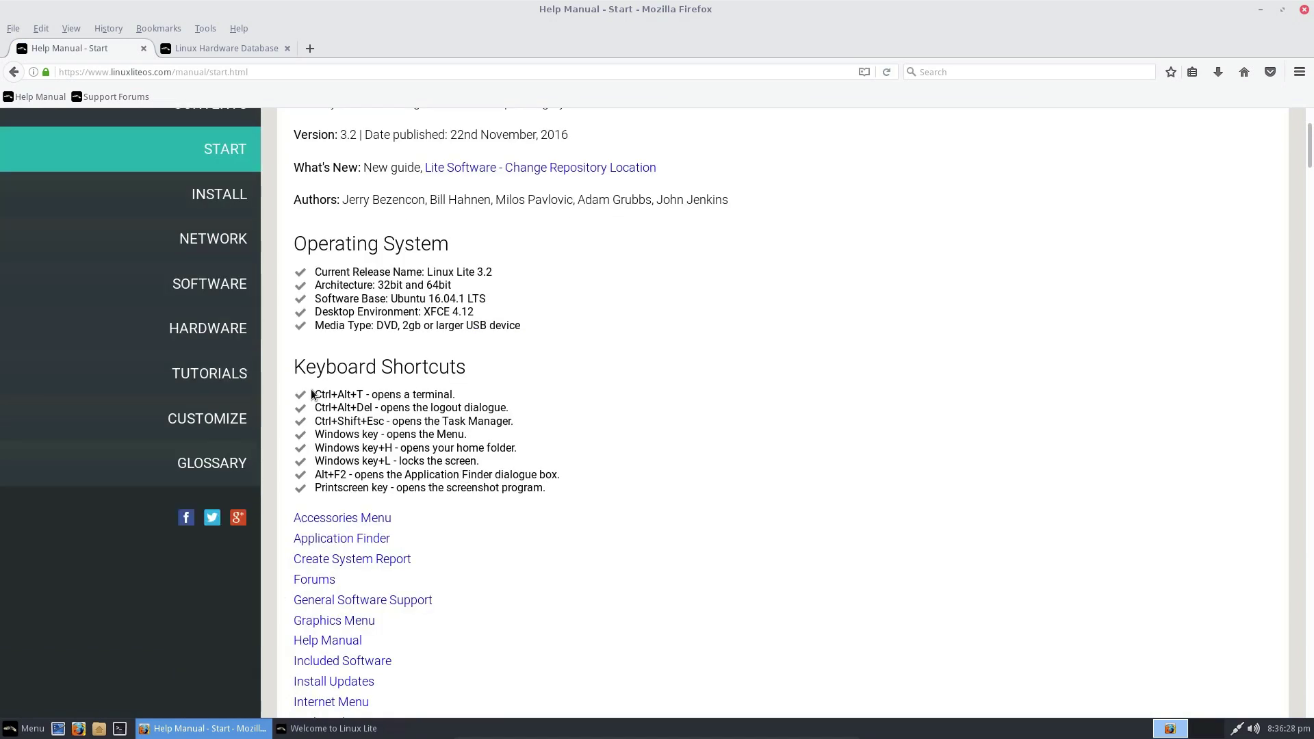
key("alt+Left")
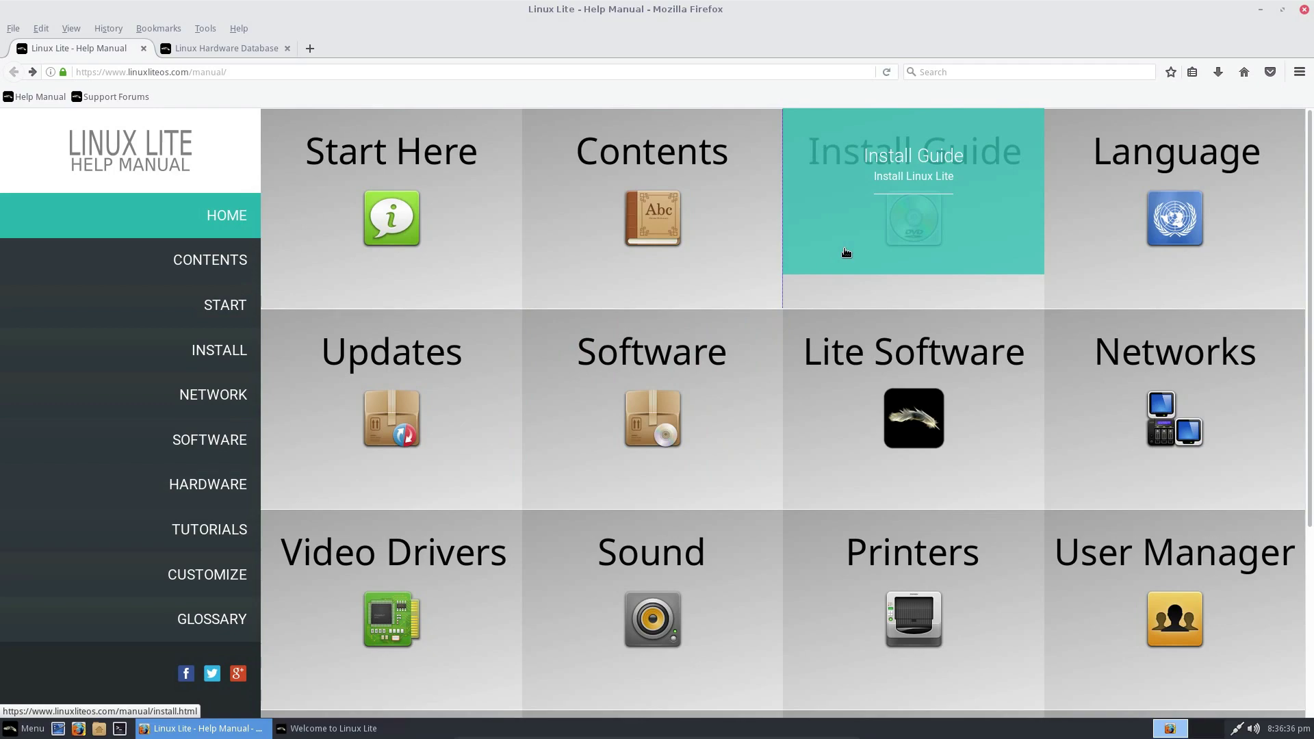
Read the Install Guide page, then quit Firefox with all its tabs
left_click(847, 253)
scroll(762, 423, "down", 12)
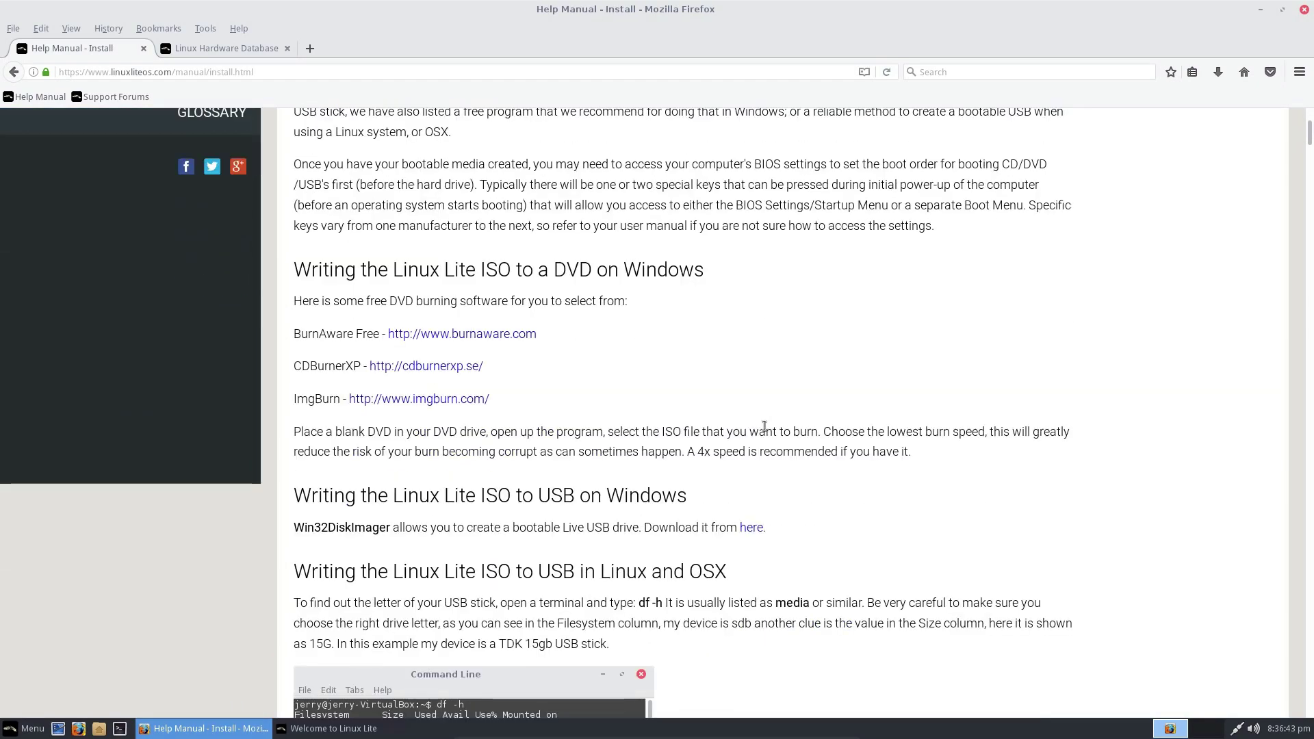
scroll(765, 426, "down", 6)
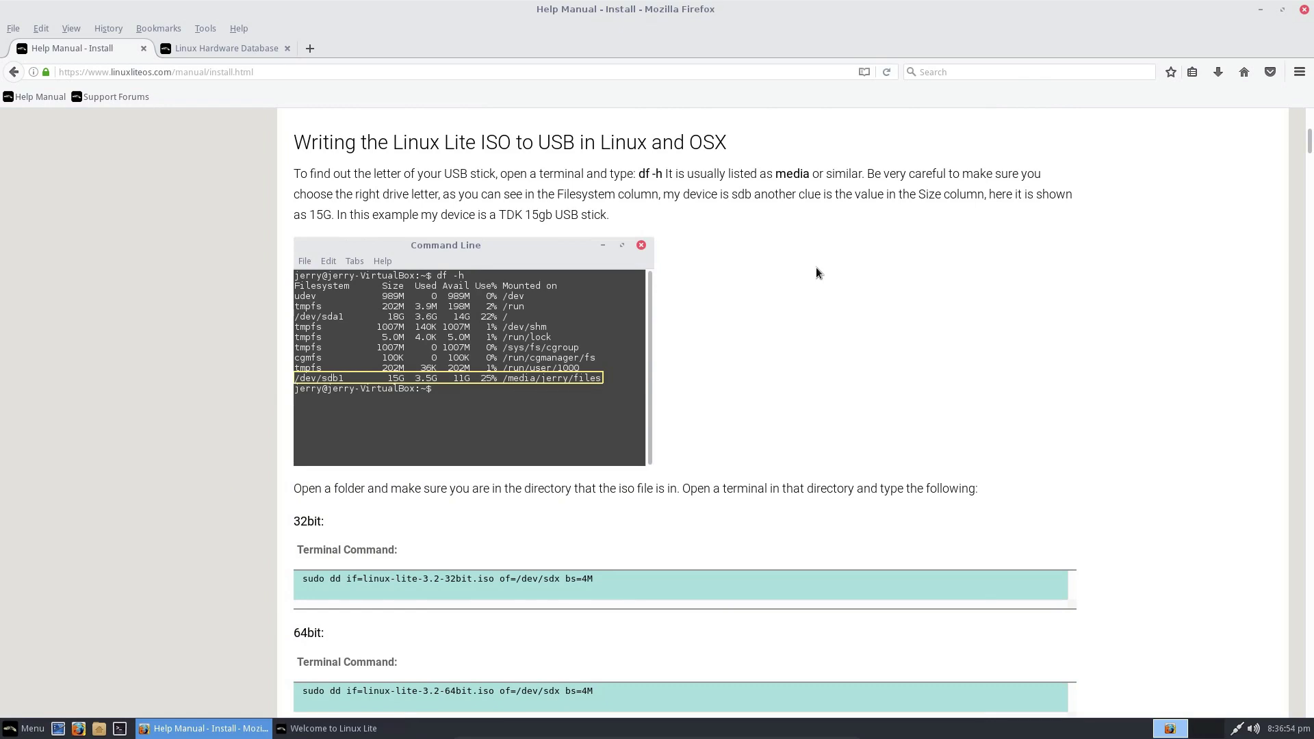
key("ctrl+q")
Confirm closing Firefox's tabs and scroll through the Starting with Linux Lite guide
left_click(754, 392)
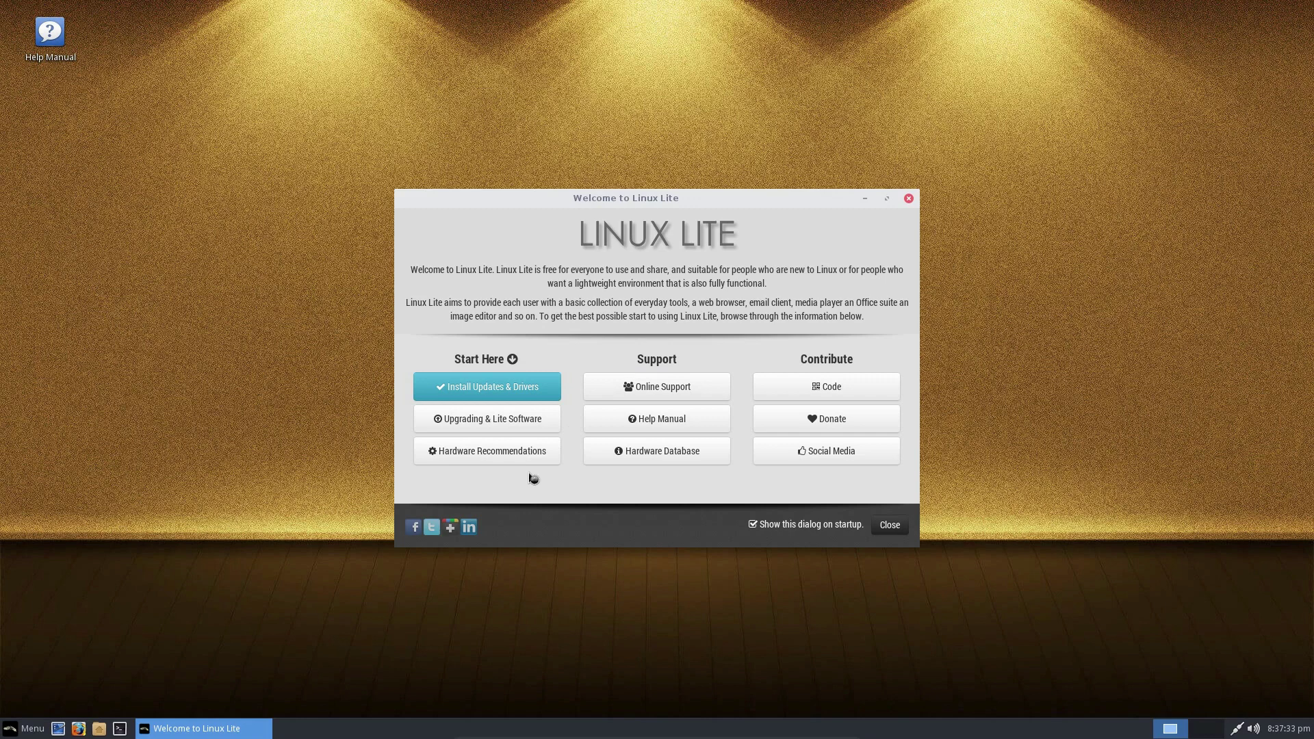
left_click(486, 426)
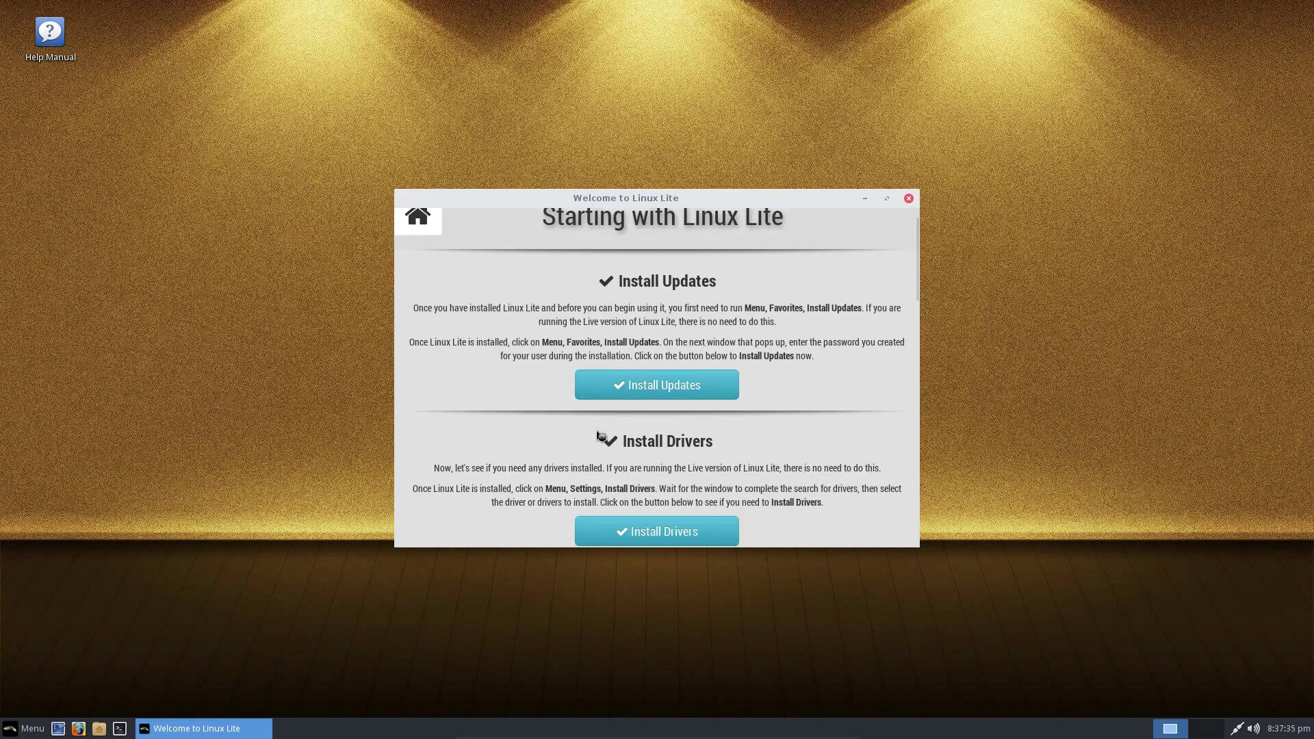
scroll(598, 437, "down", 5)
scroll(595, 436, "down", 2)
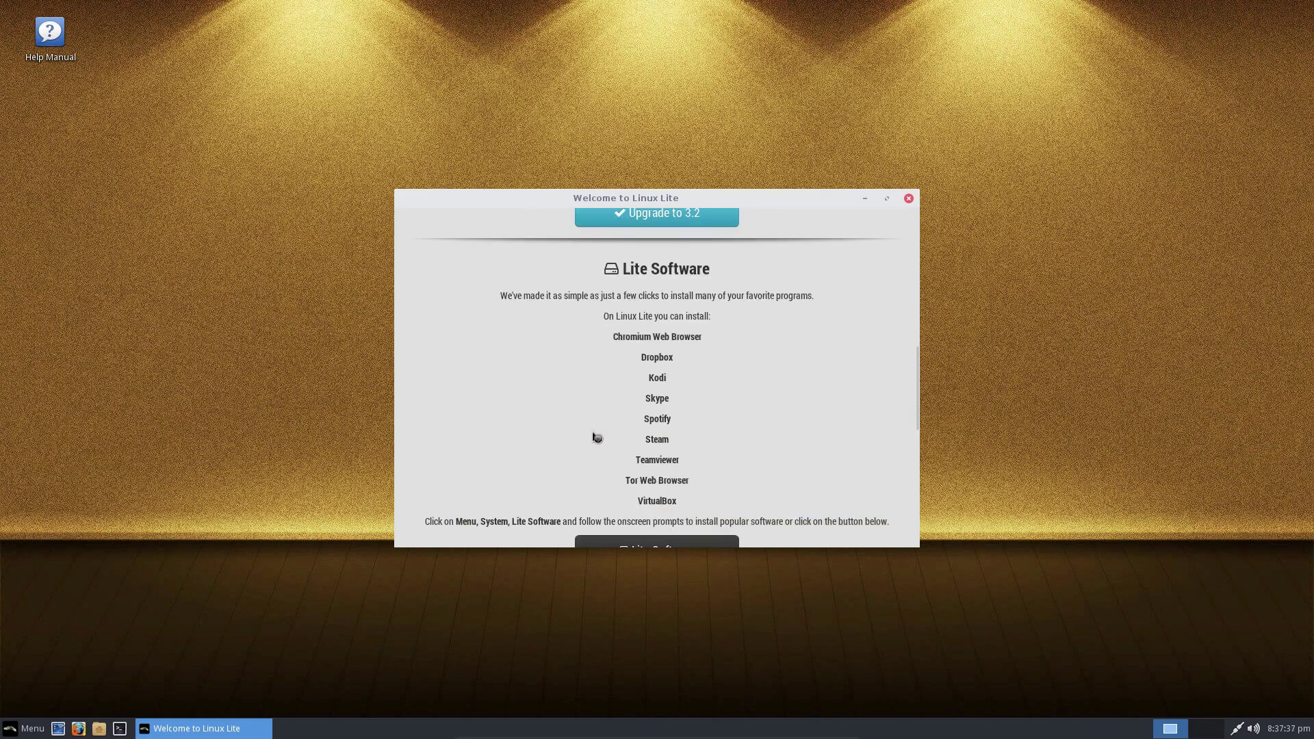
scroll(598, 436, "down", 3)
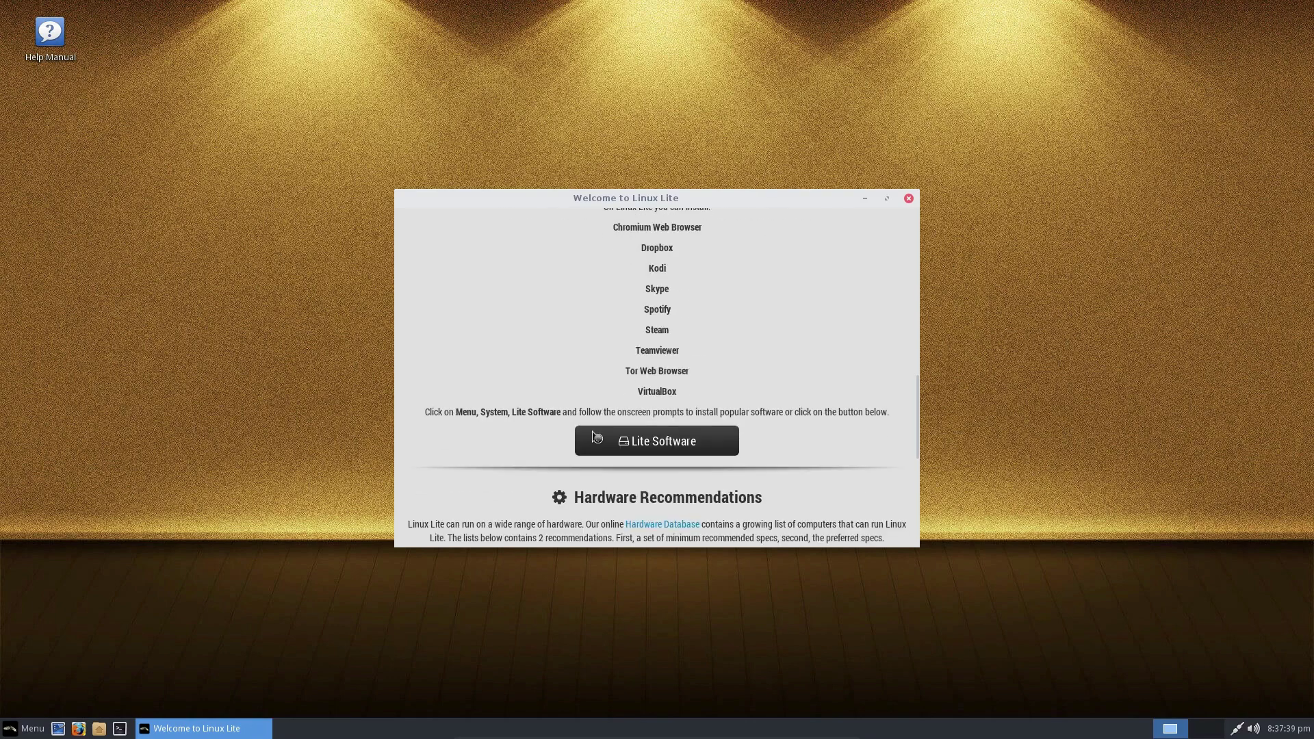
Select Chromium Web Browser in Lite Software and confirm its installation
left_click(668, 445)
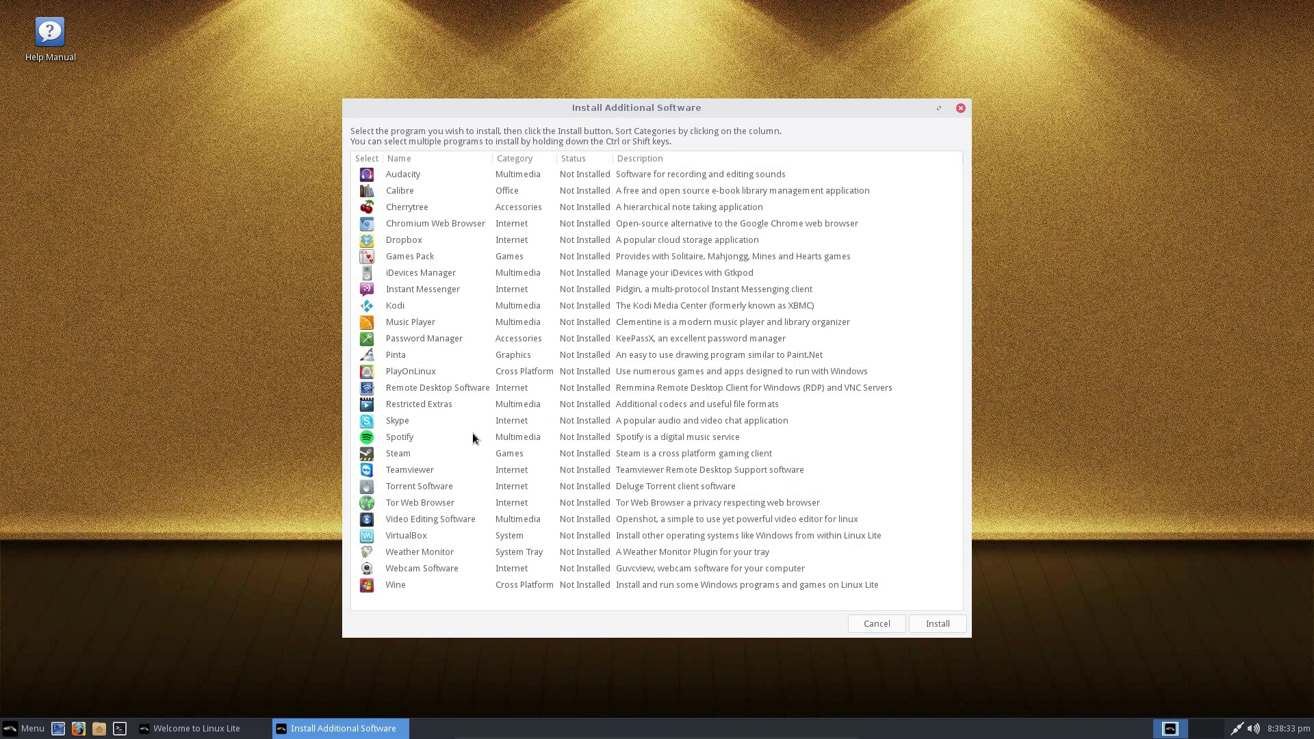
left_click(439, 224)
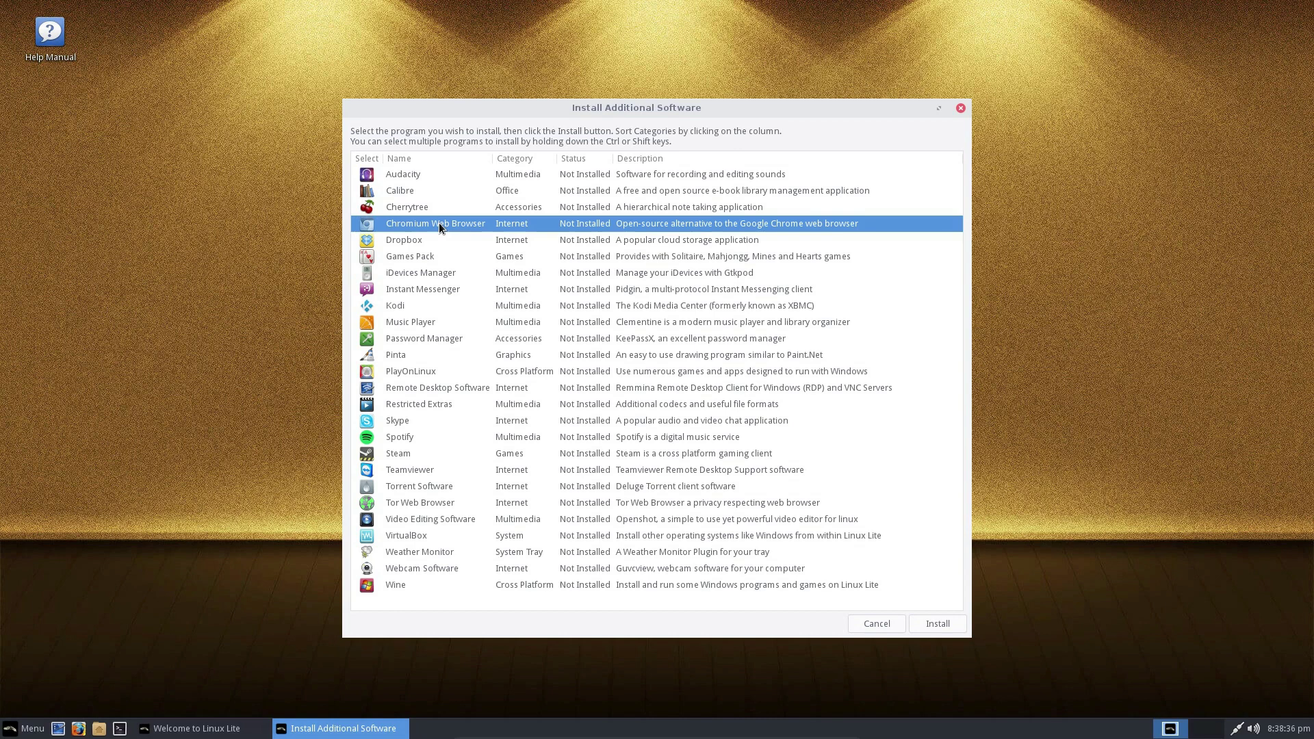
double_click(535, 226)
left_click(741, 433)
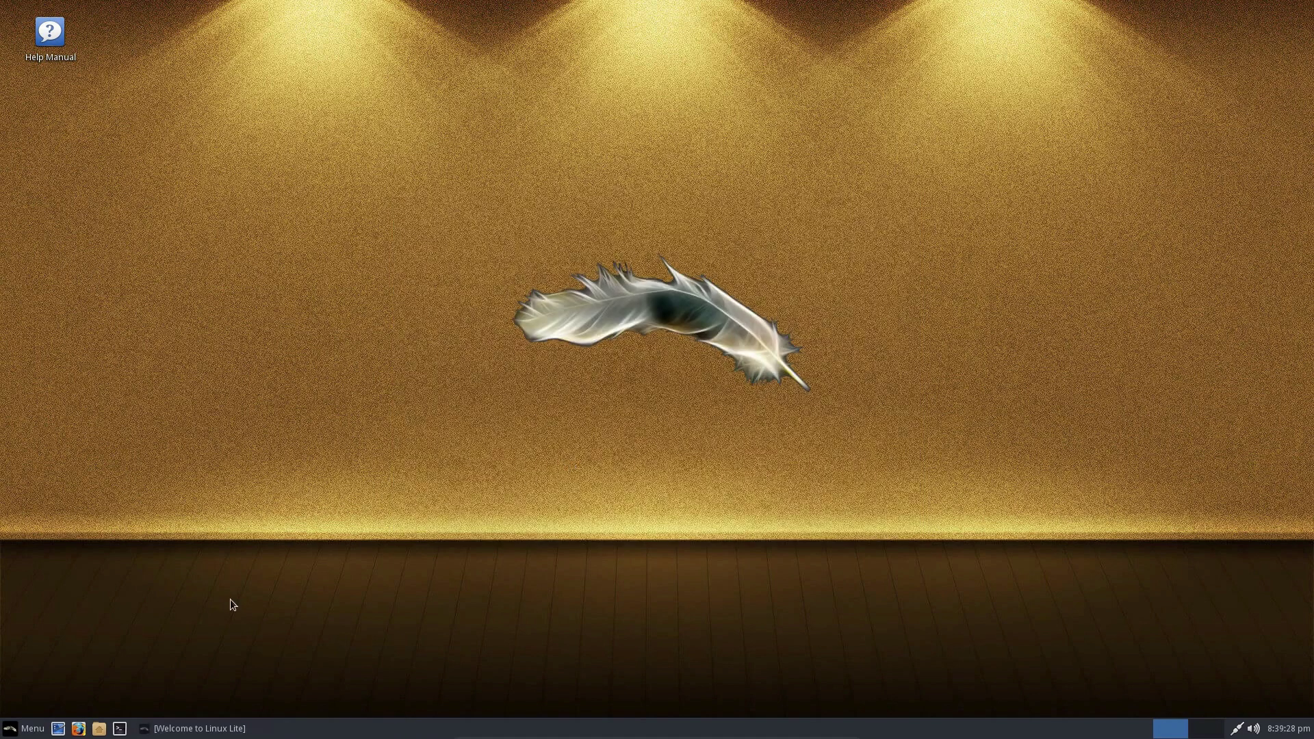
Open Lite Tweaks from the System category of the Whisker Menu
left_click(31, 729)
left_click(60, 624)
left_click(59, 638)
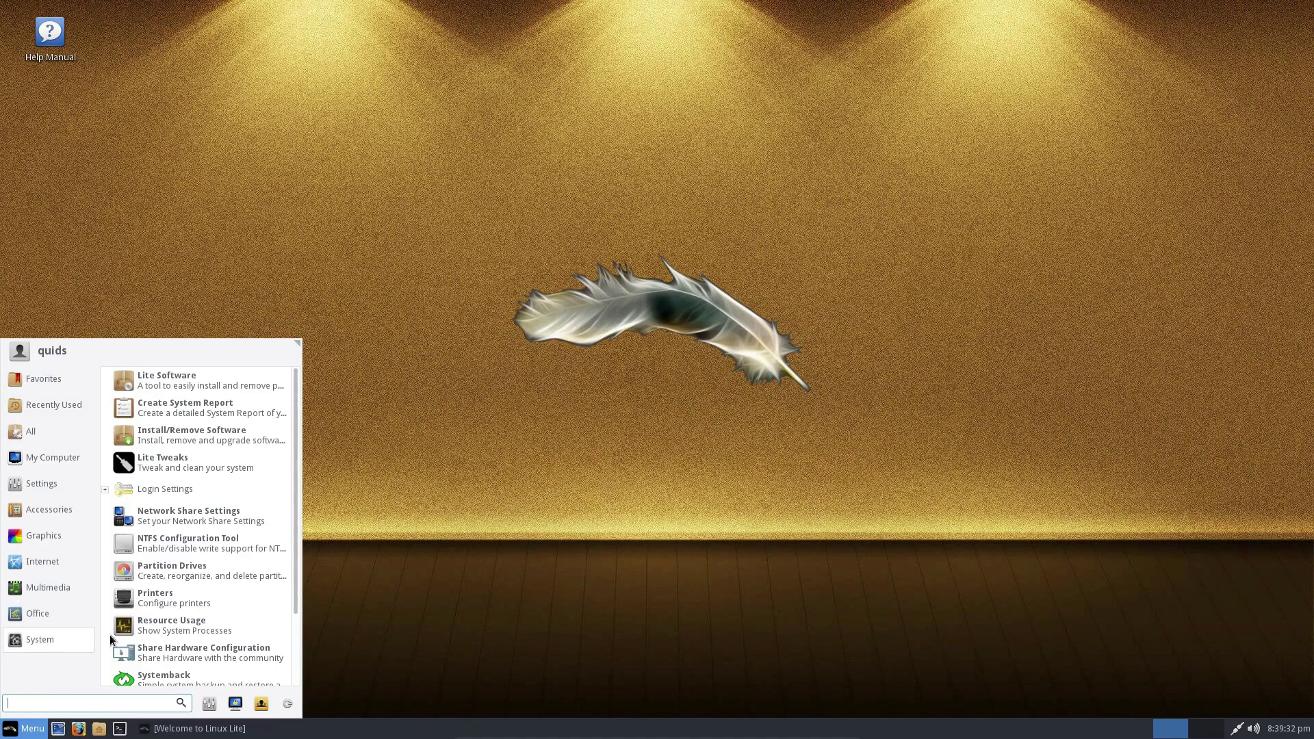
scroll(247, 525, "down", 3)
scroll(246, 526, "down", 2)
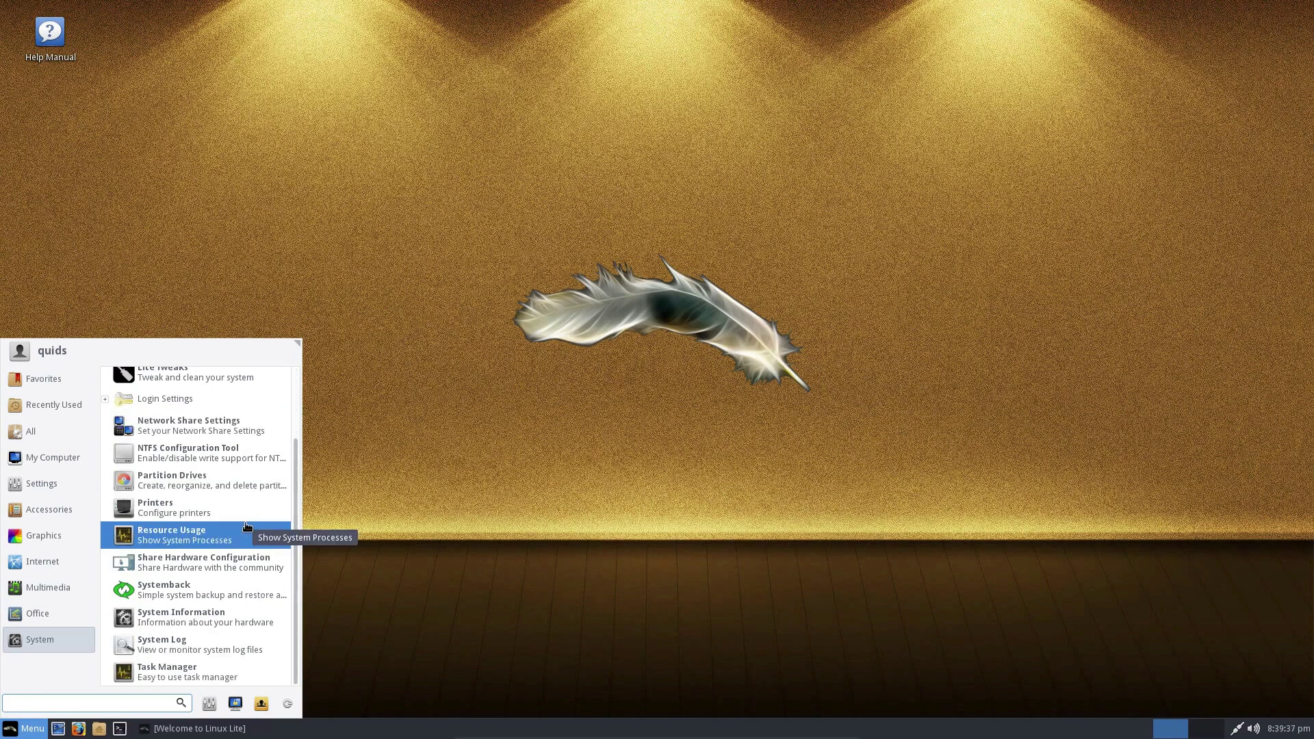
scroll(246, 526, "up", 3)
left_click(217, 464)
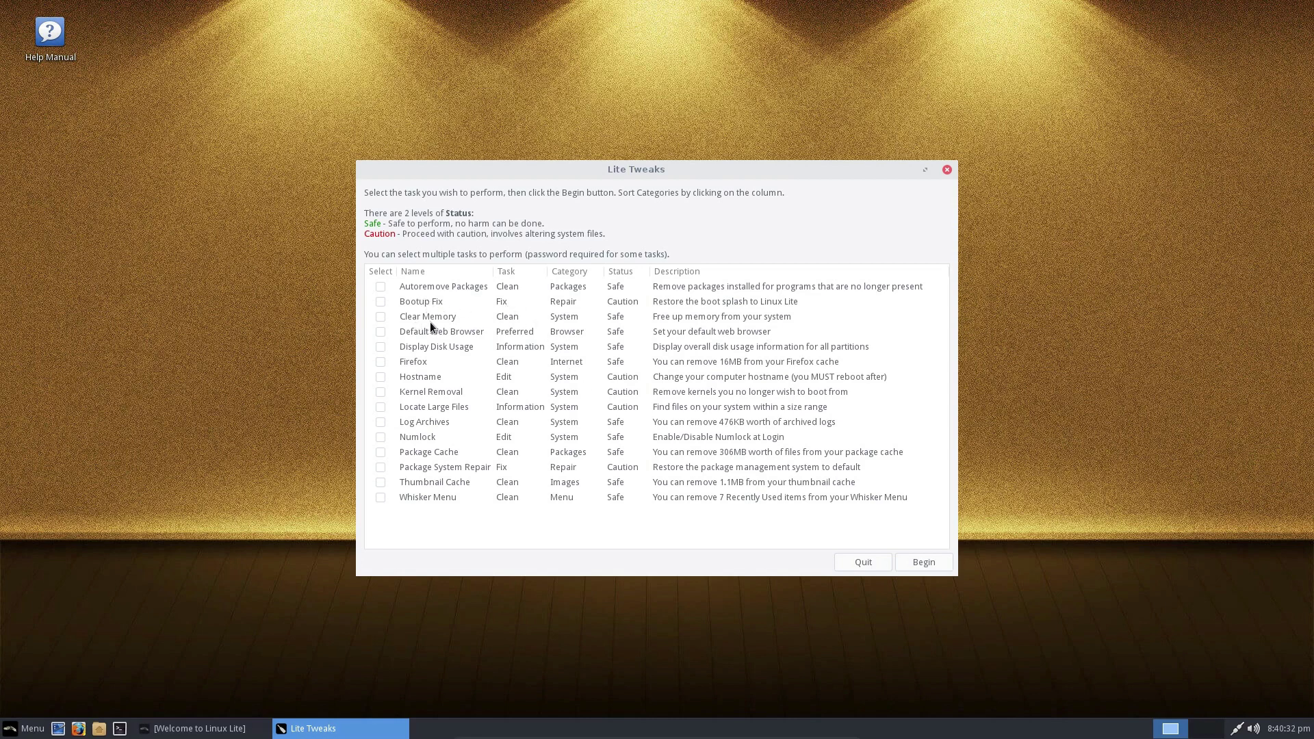
Tick the Select box on the Clear Memory row
left_click(381, 317)
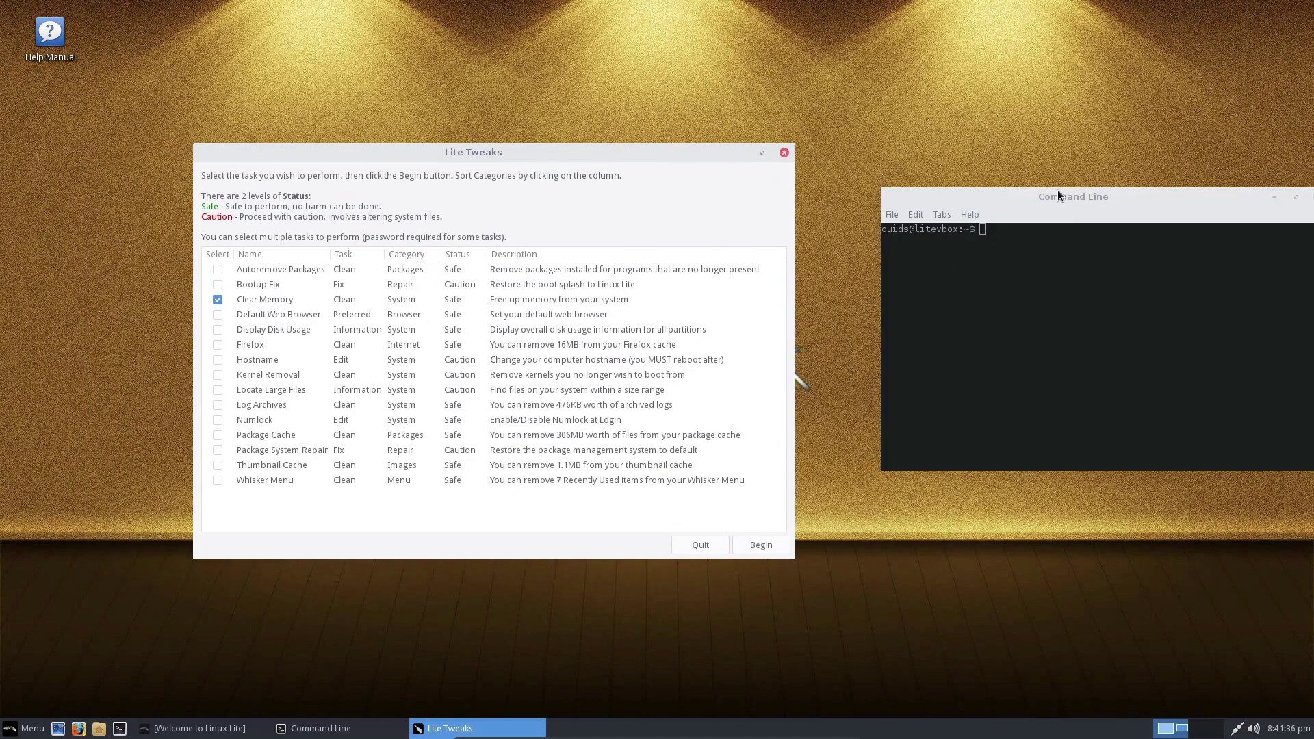
Run 'free -m' in the terminal to record 2611 MB free before clearing
left_click(1033, 204)
left_click_drag(1033, 204, 1031, 204)
type("free -m")
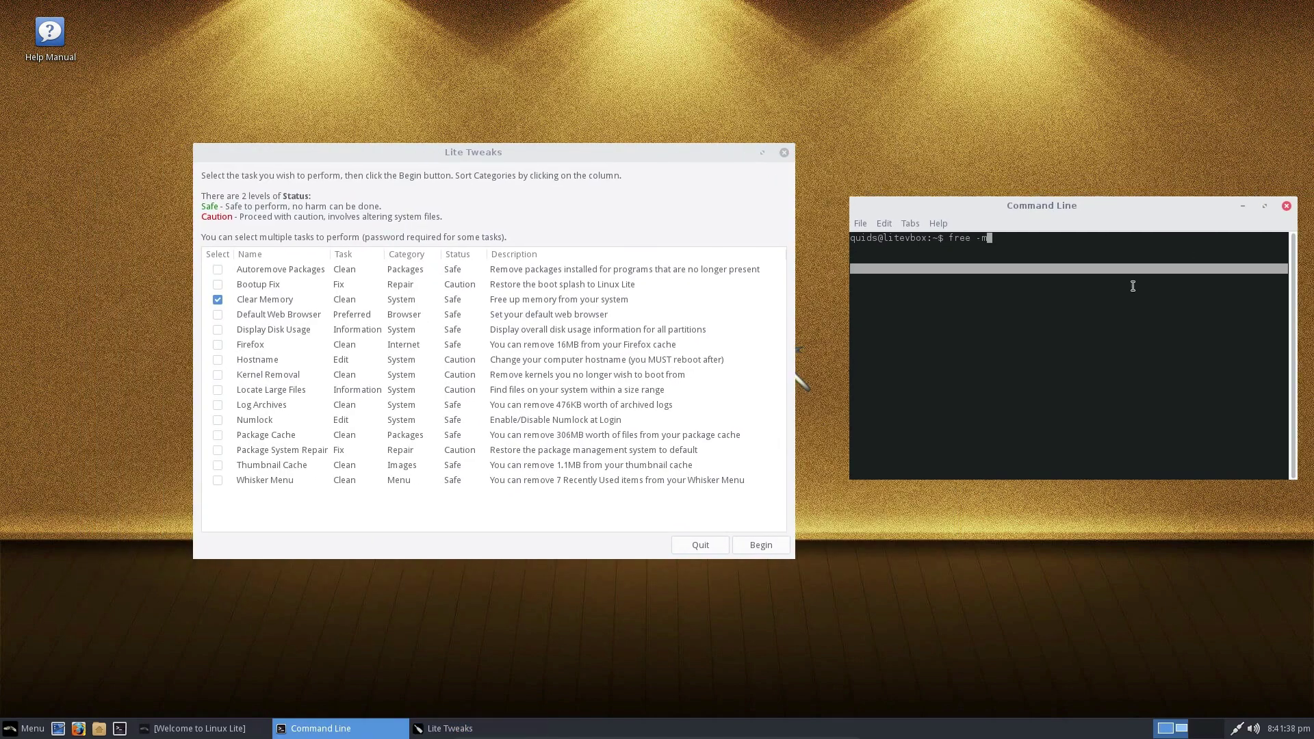
key("Return")
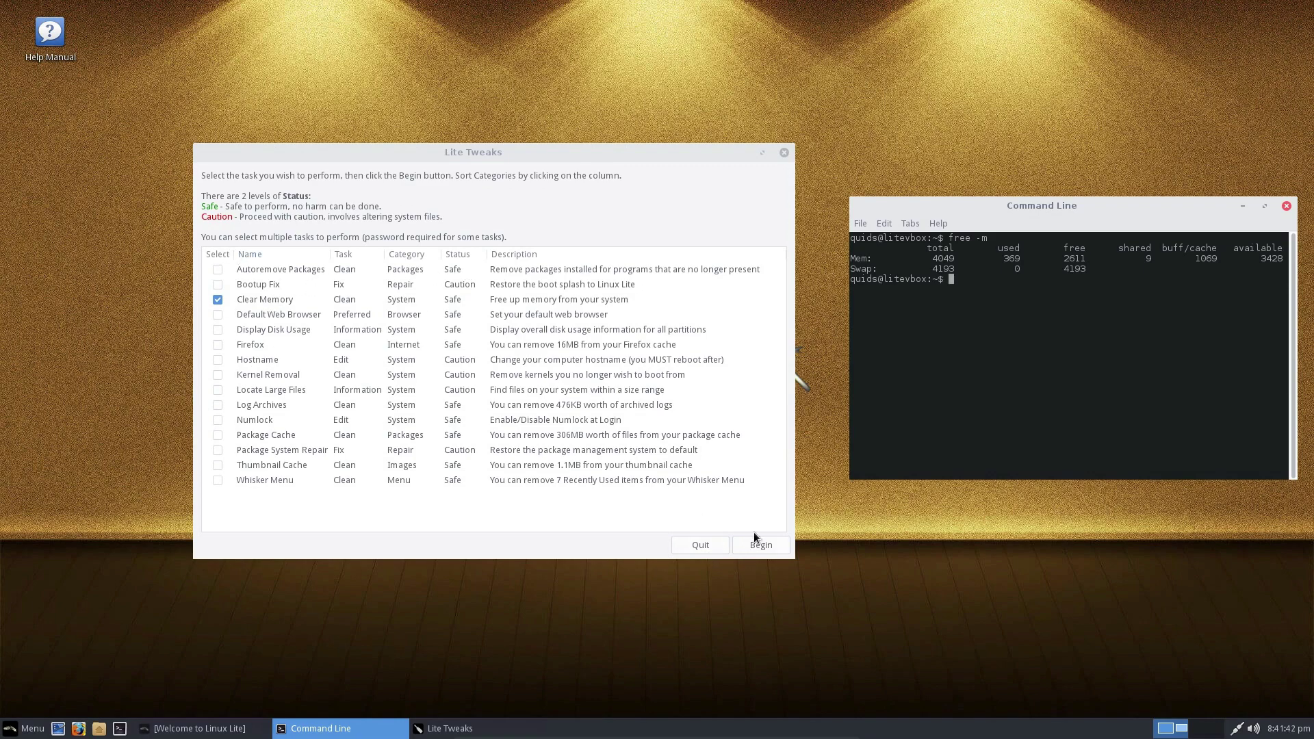
Run Clear Memory, quit Lite Tweaks, and rerun 'free -m' showing 3477 MB free
left_click(765, 547)
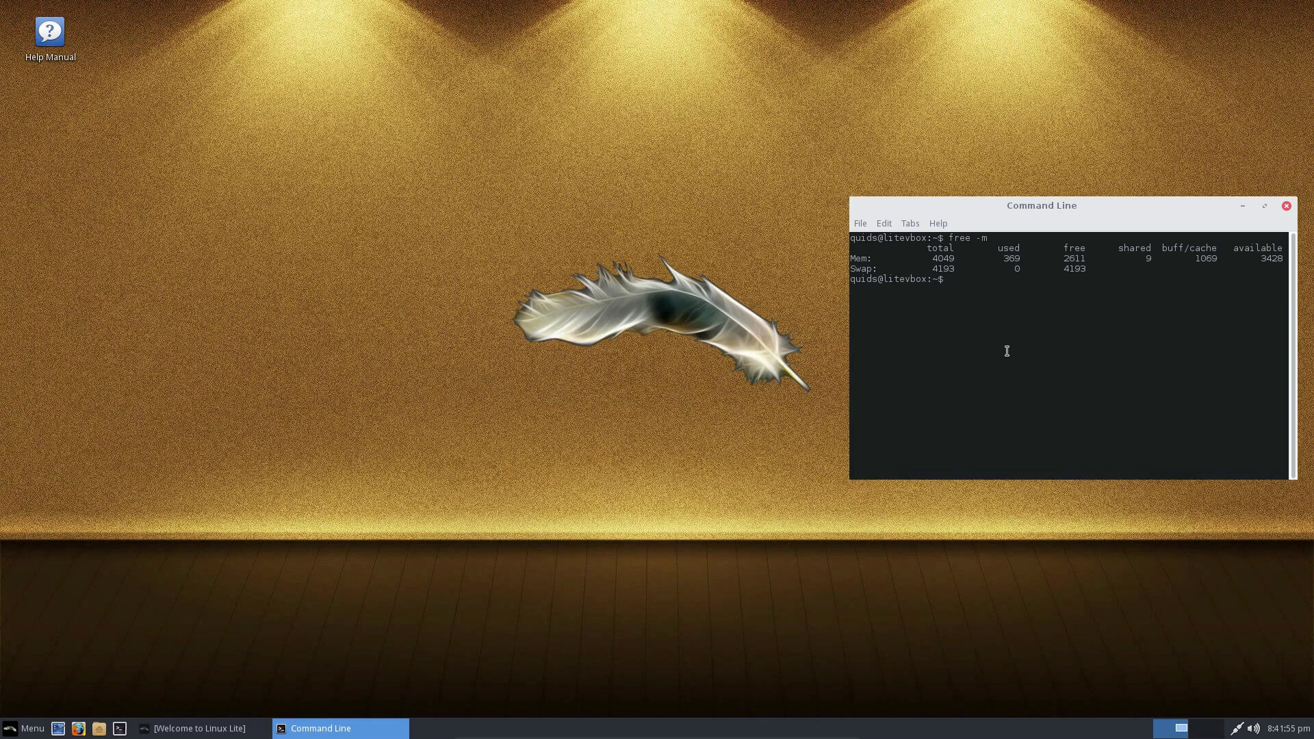
key("Up")
key("Return")
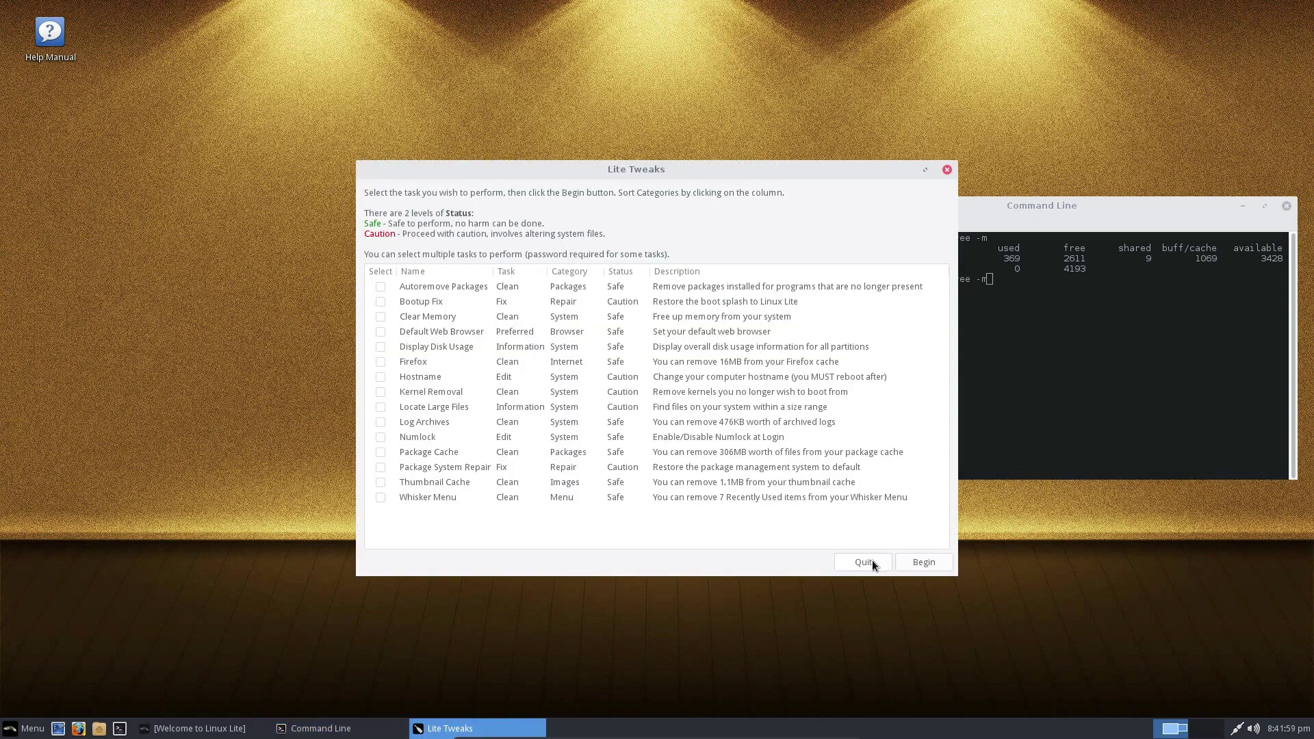
left_click(872, 560)
triple_click(1077, 404)
triple_click(1060, 364)
key("Return")
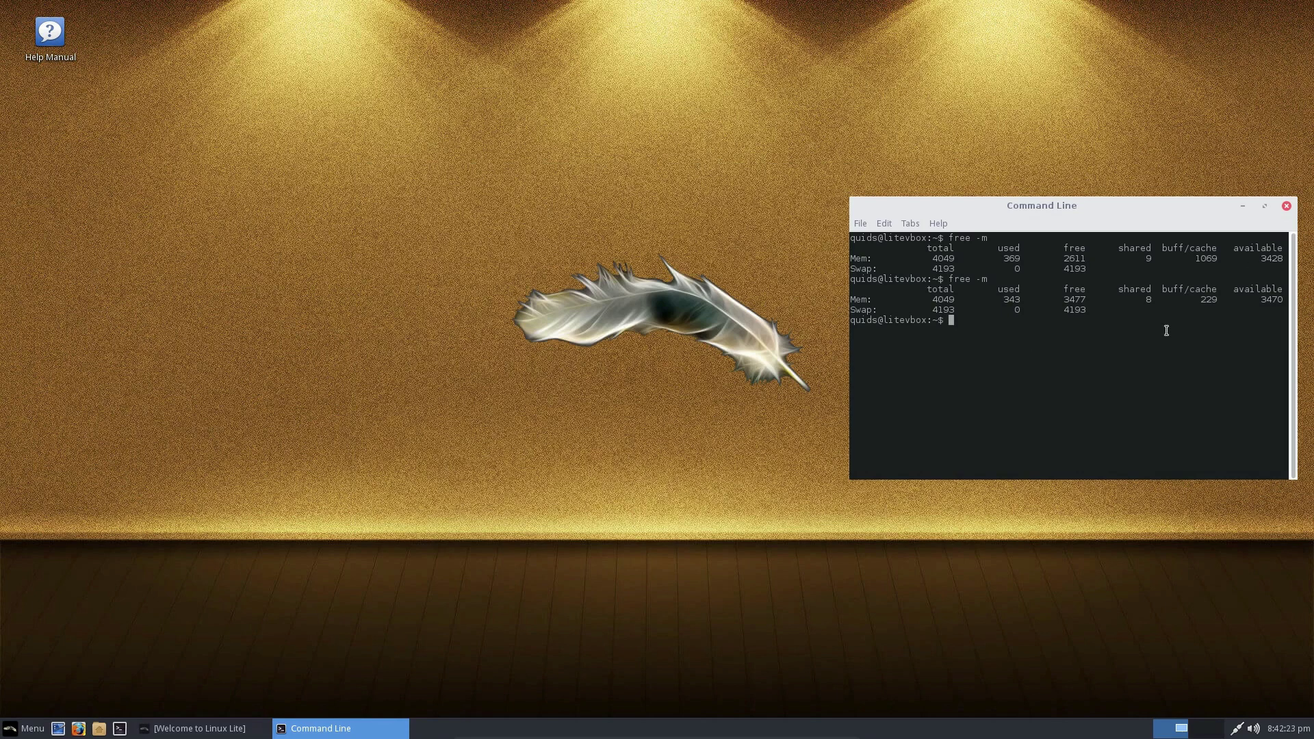
left_click(1286, 206)
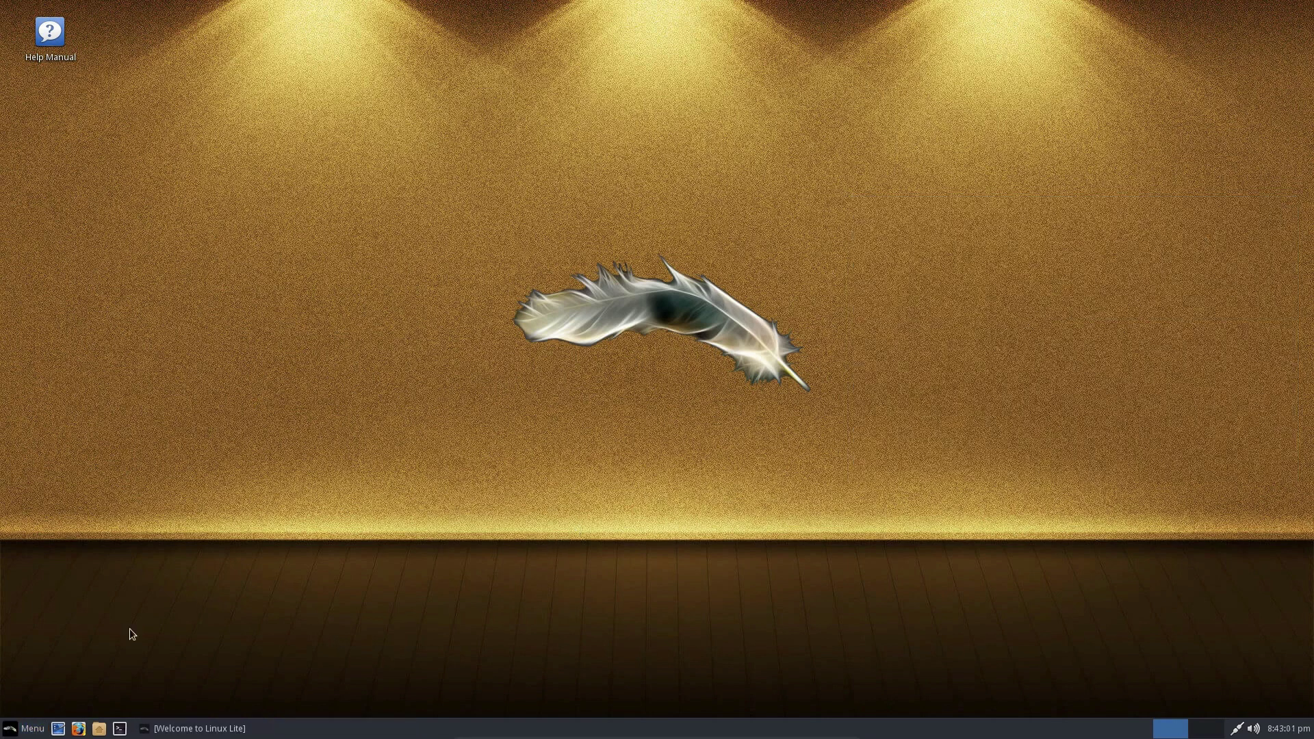
Browse the menu's Internet apps, try searching 'ca', then clear the search and close the menu
left_click(13, 722)
left_click(91, 556)
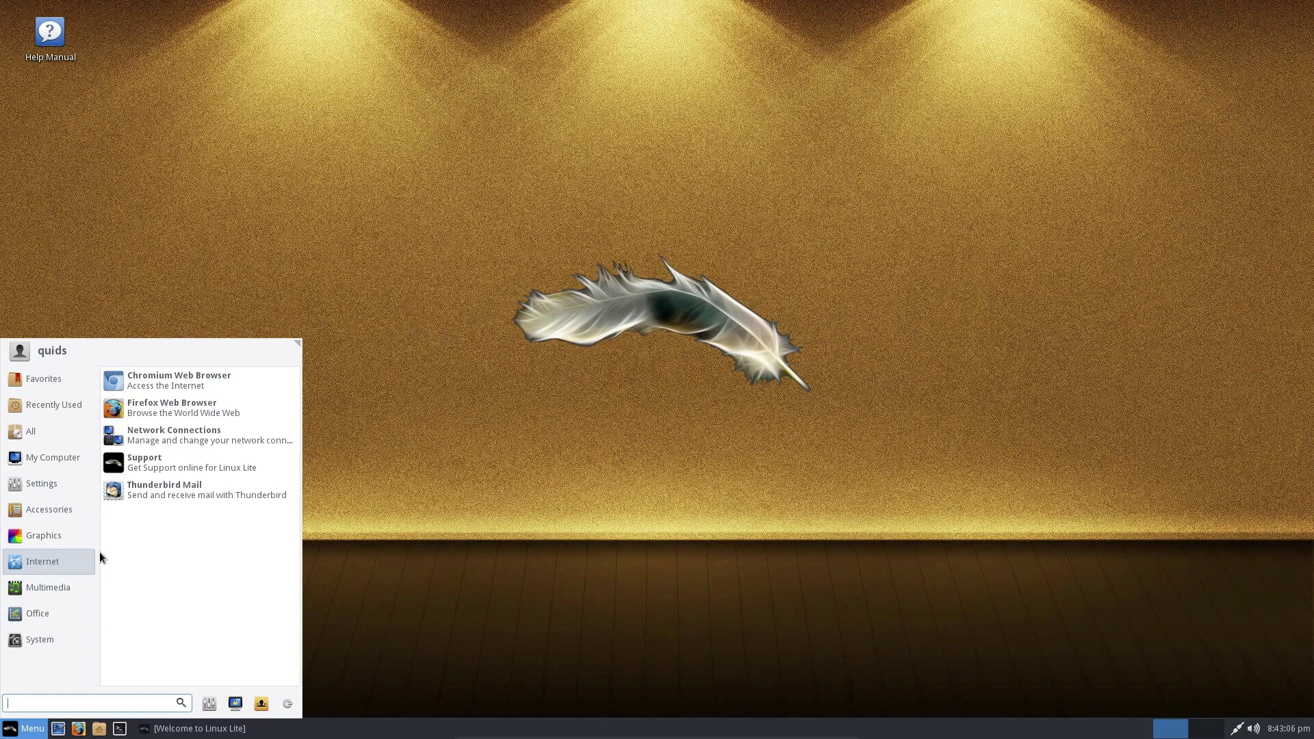
type("ca")
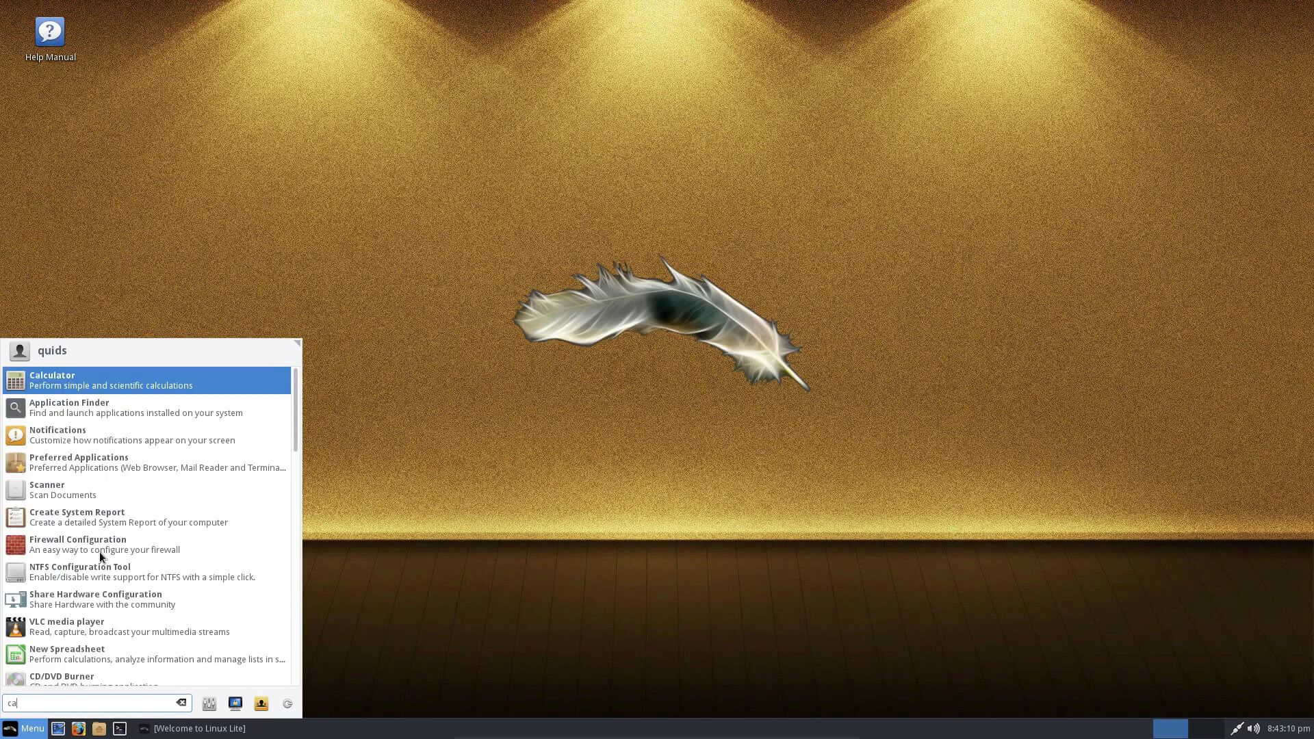
key("BackSpace")
key("BackSpace")
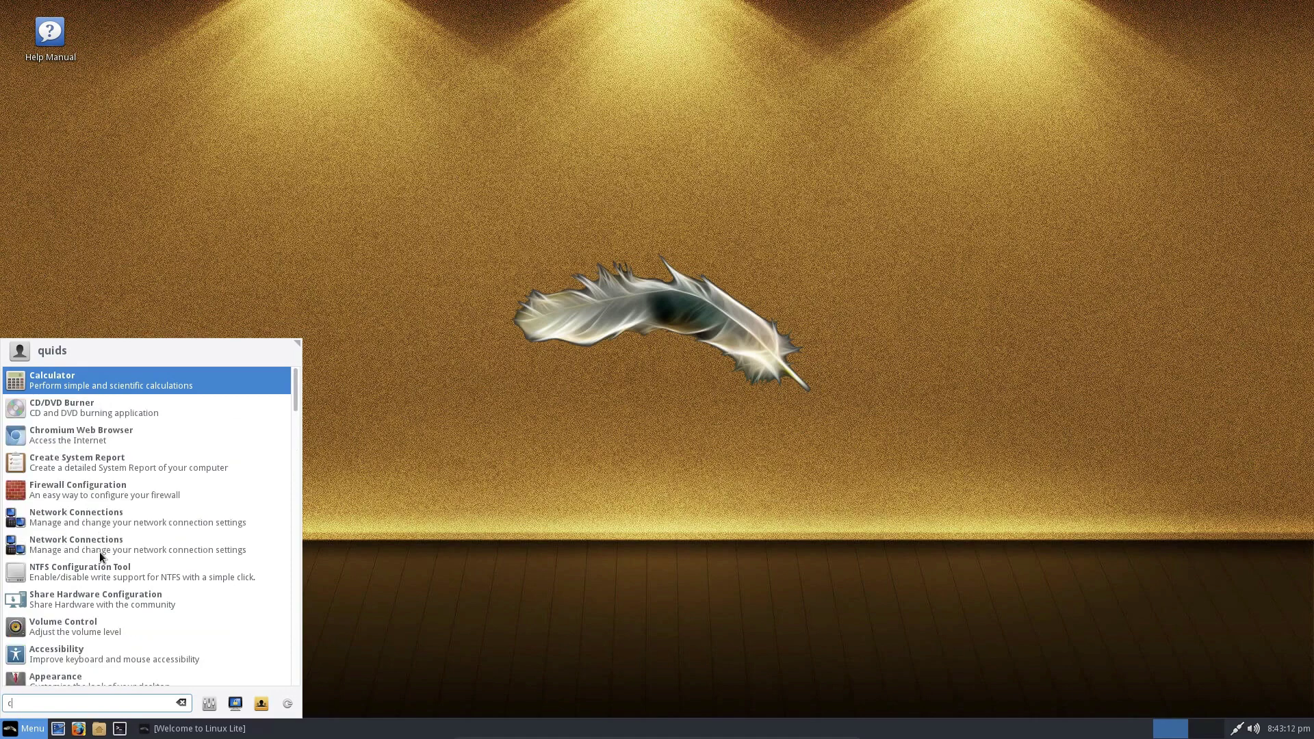
key("Escape")
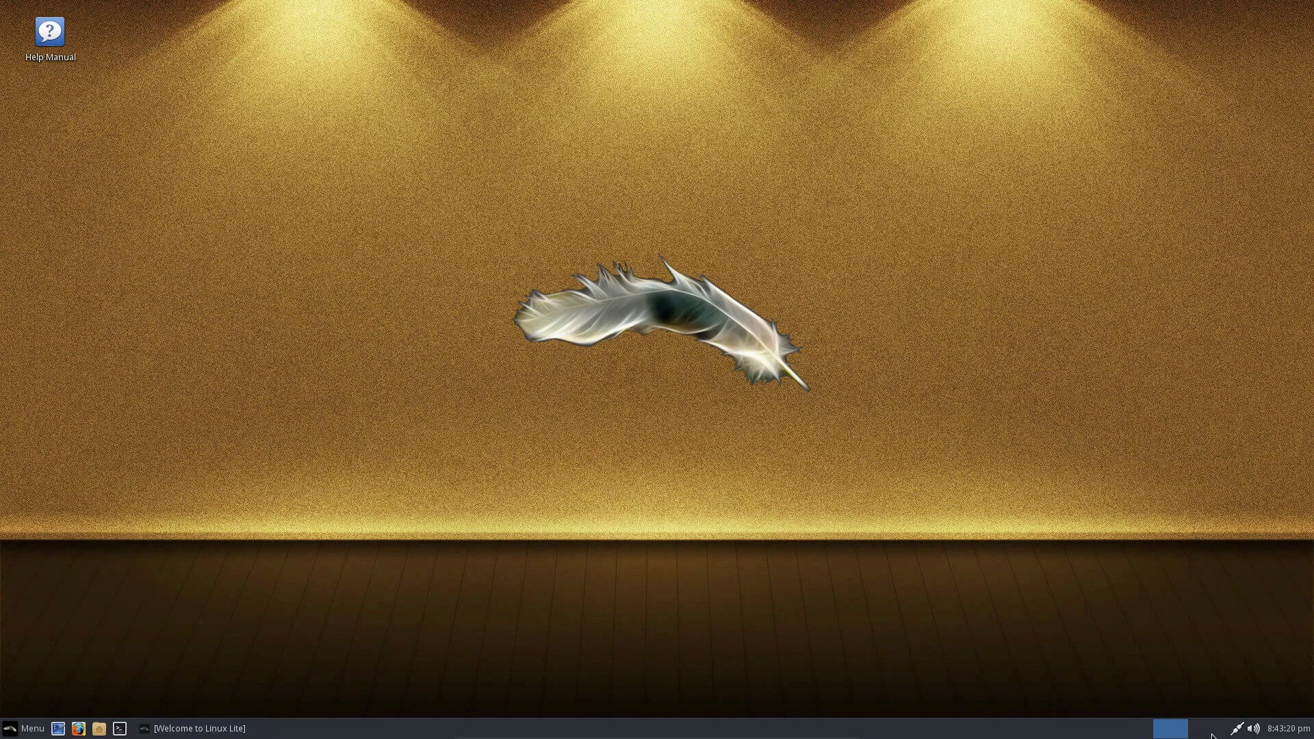
Switch to the second workspace and back, check the month calendar, and launch the Linux Lite Help Manual
left_click(1210, 734)
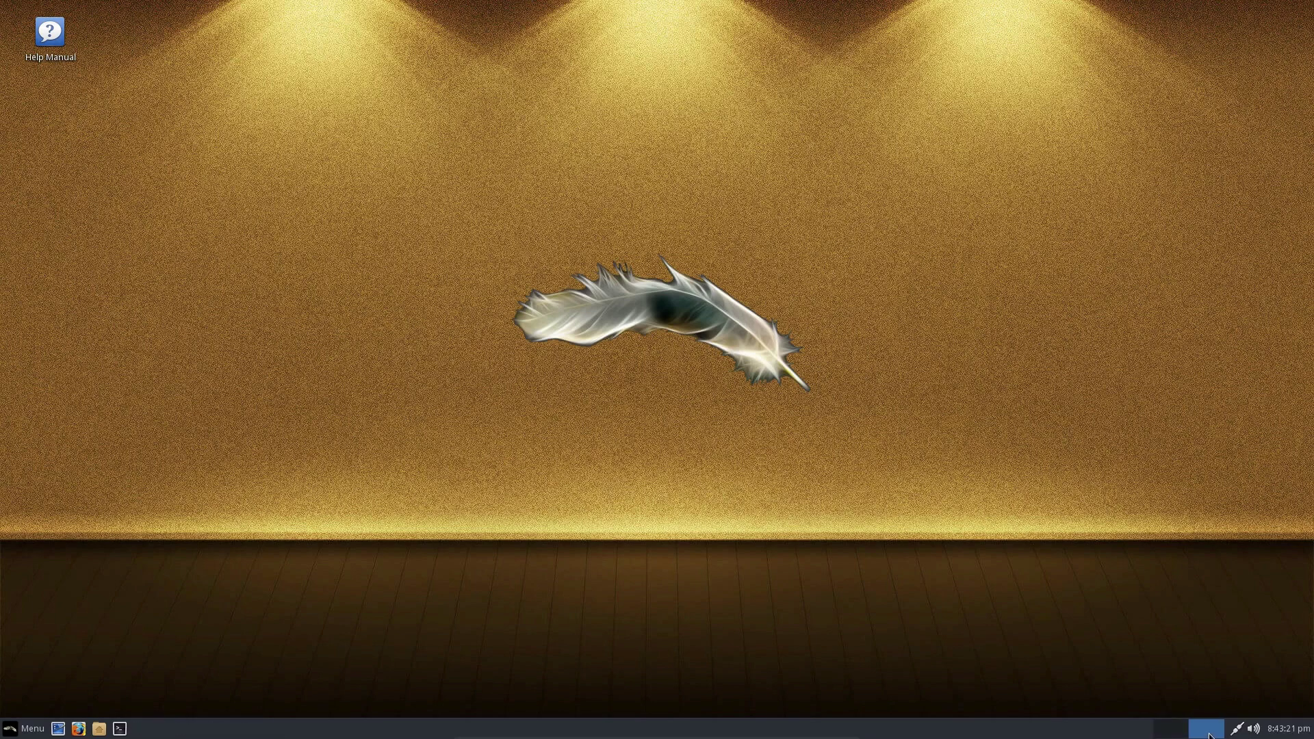
left_click(1170, 734)
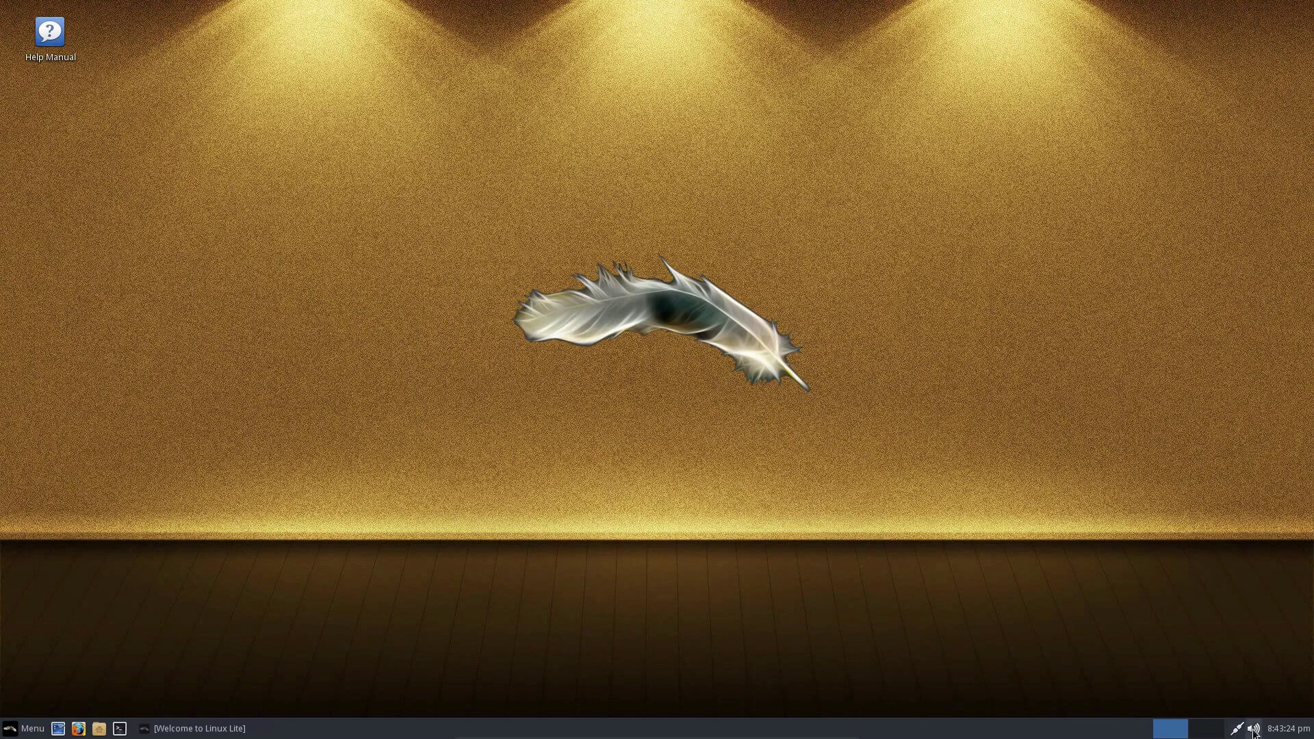
left_click(1283, 731)
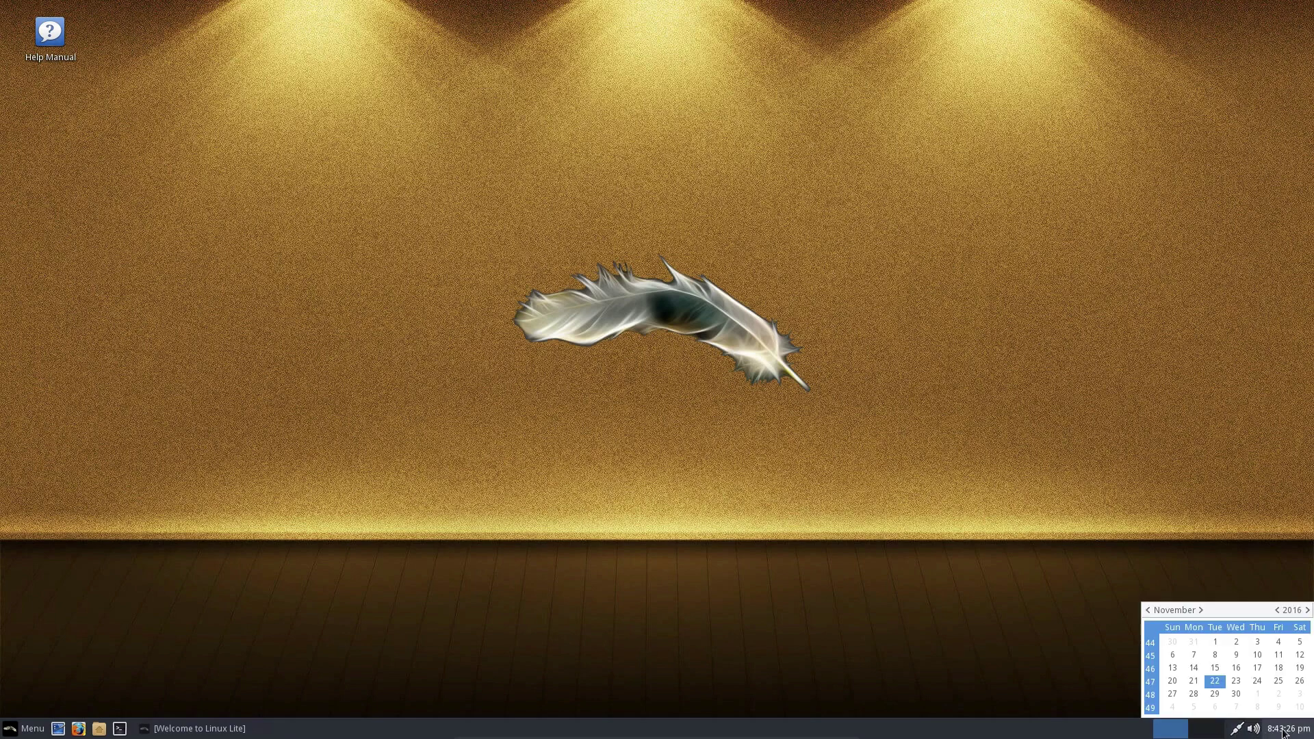
left_click(1283, 730)
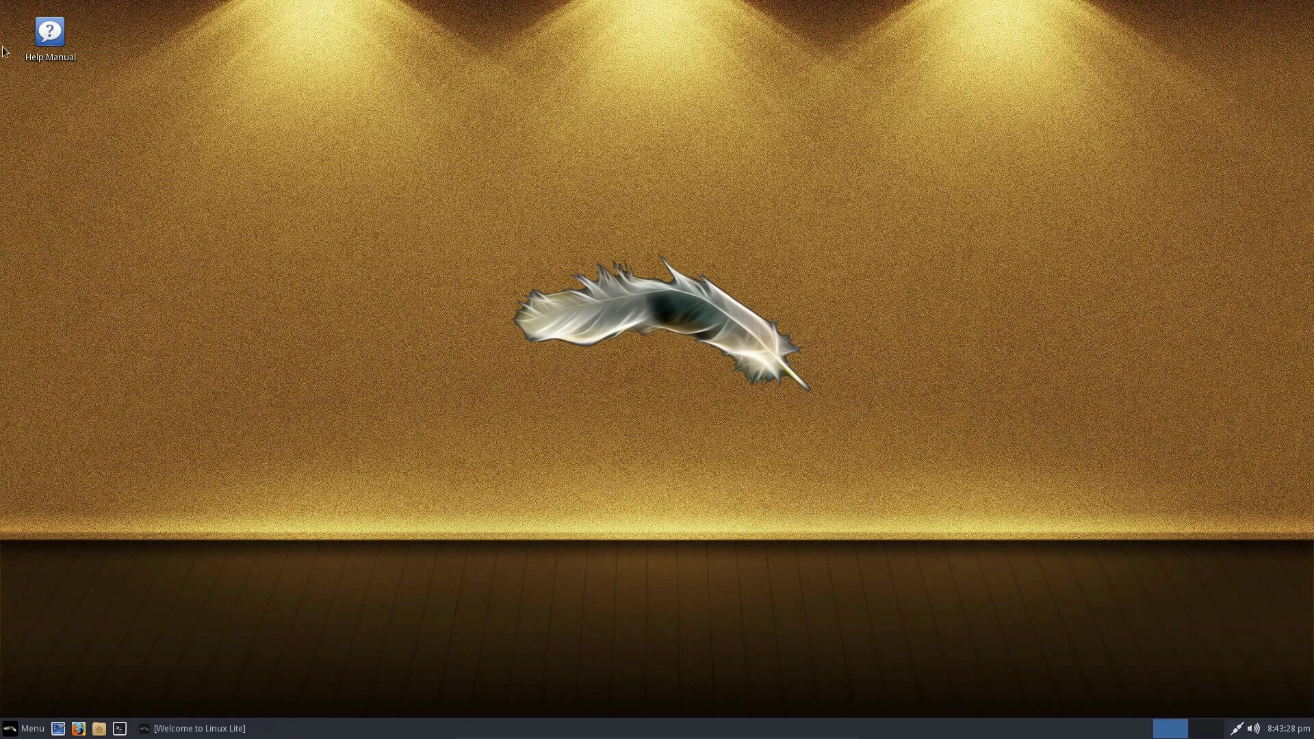
double_click(68, 55)
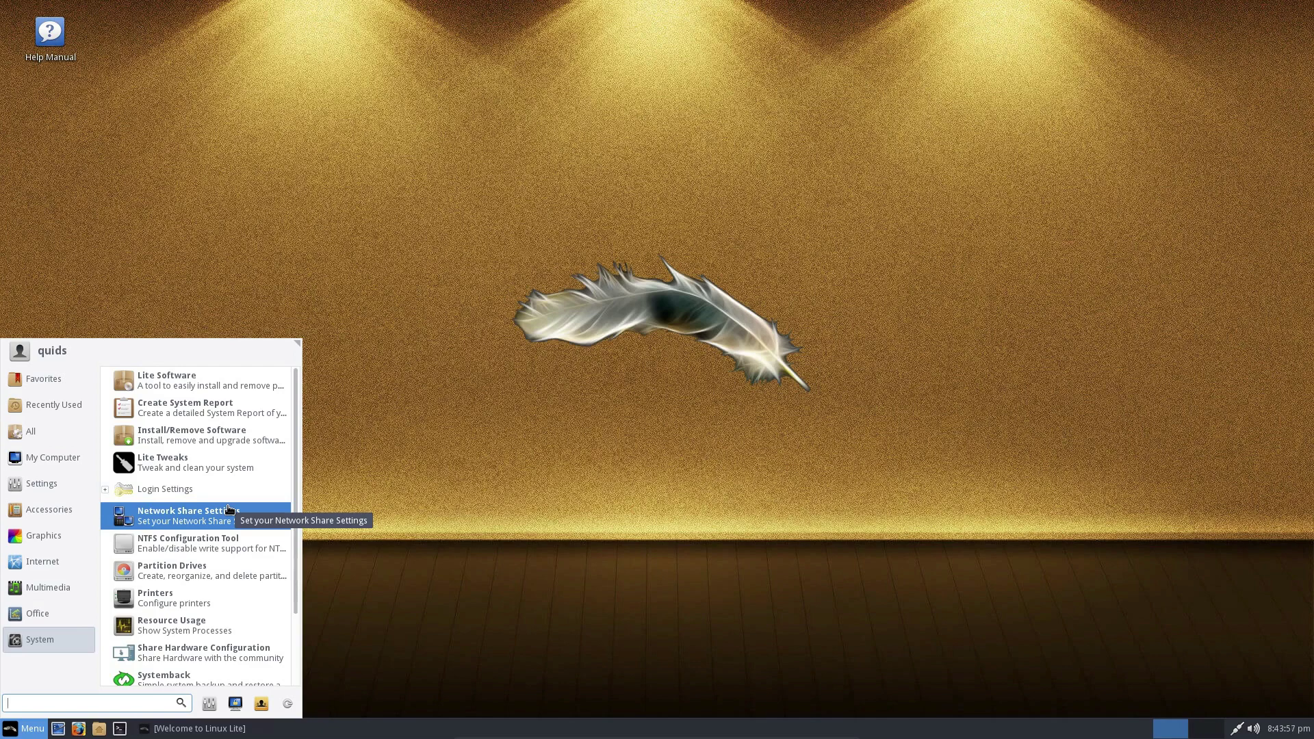
Expand and collapse the Login Settings auto-login options, then launch the Systemback backup tool
left_click(105, 490)
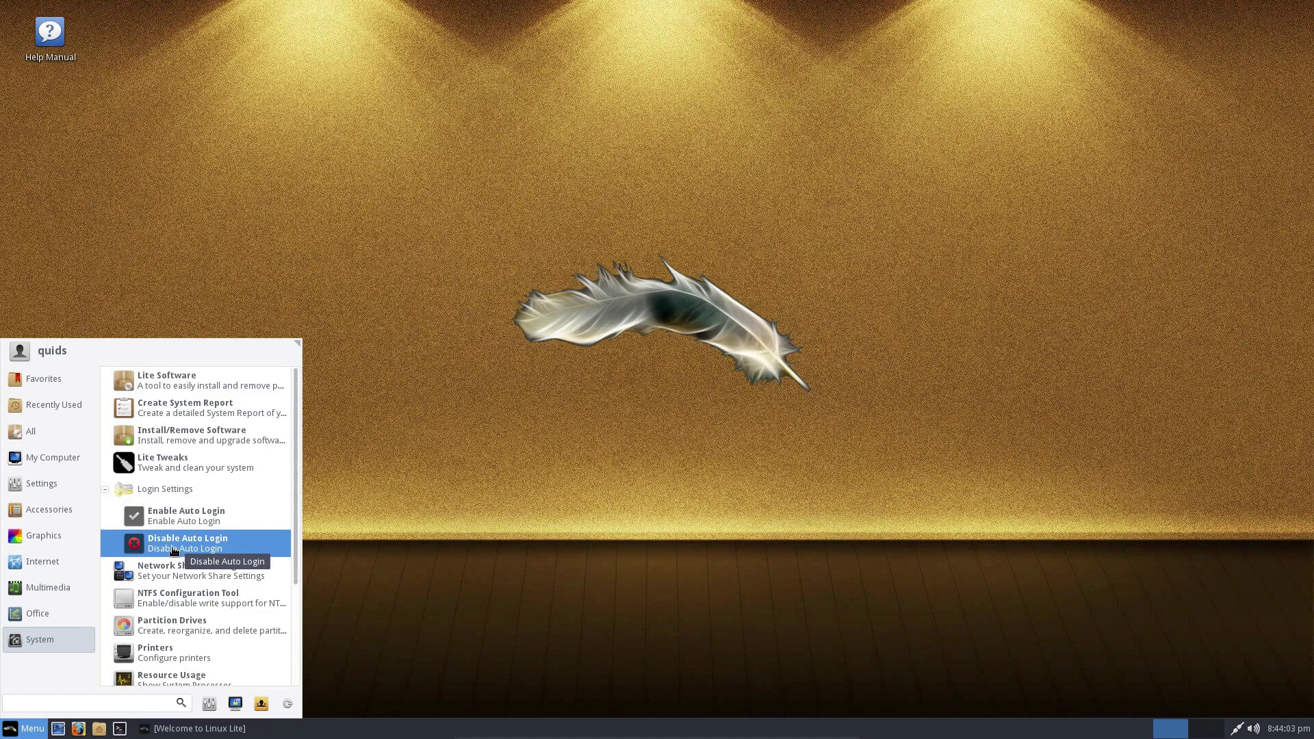
left_click(104, 490)
scroll(206, 595, "down", 3)
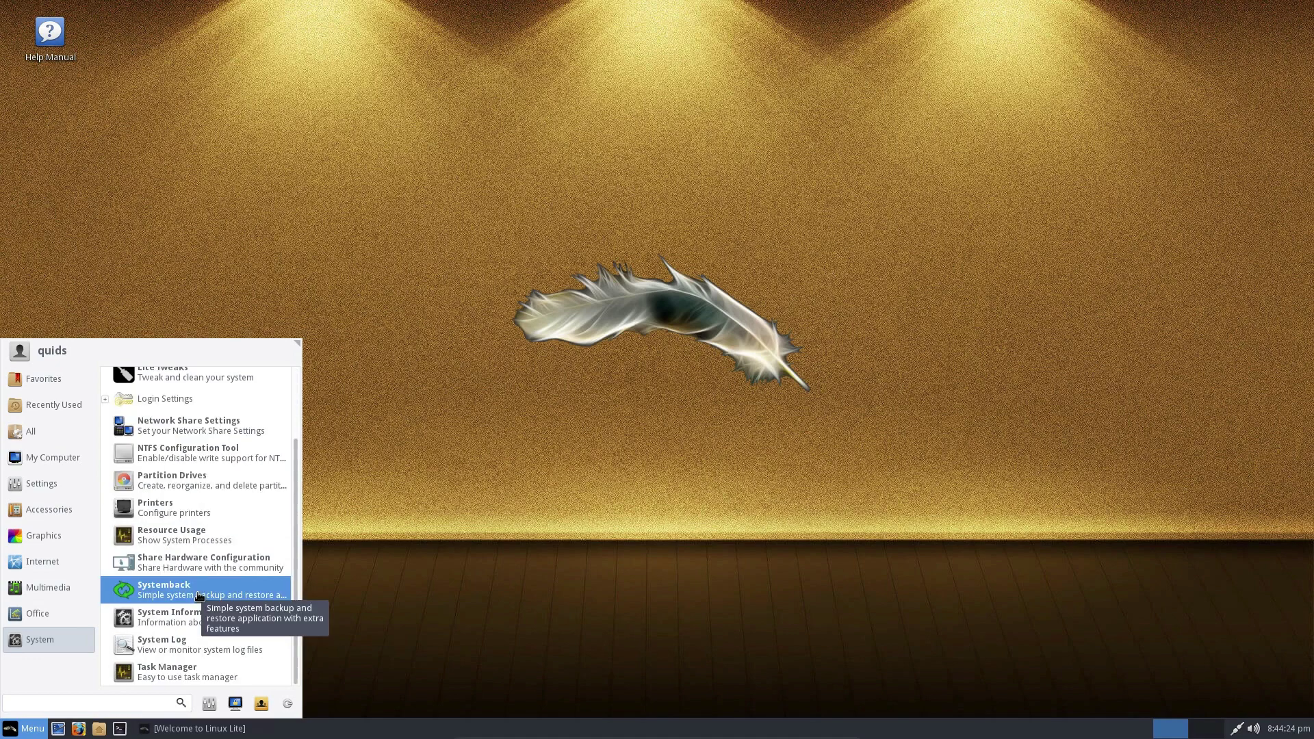
left_click(197, 628)
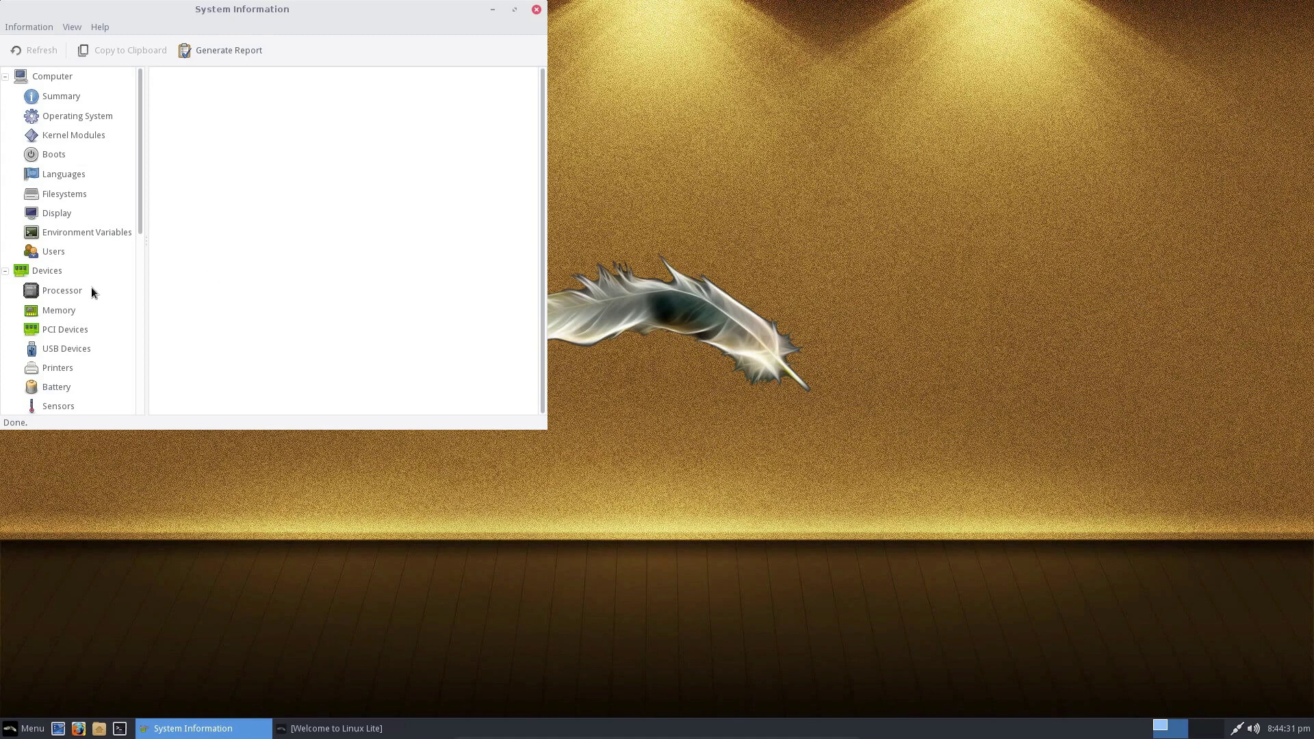
scroll(82, 308, "down", 6)
View the ARP table, routing table, Benchmarks and Operating System details (Linux Lite 3.2), then close System Information
left_click(68, 320)
left_click(69, 301)
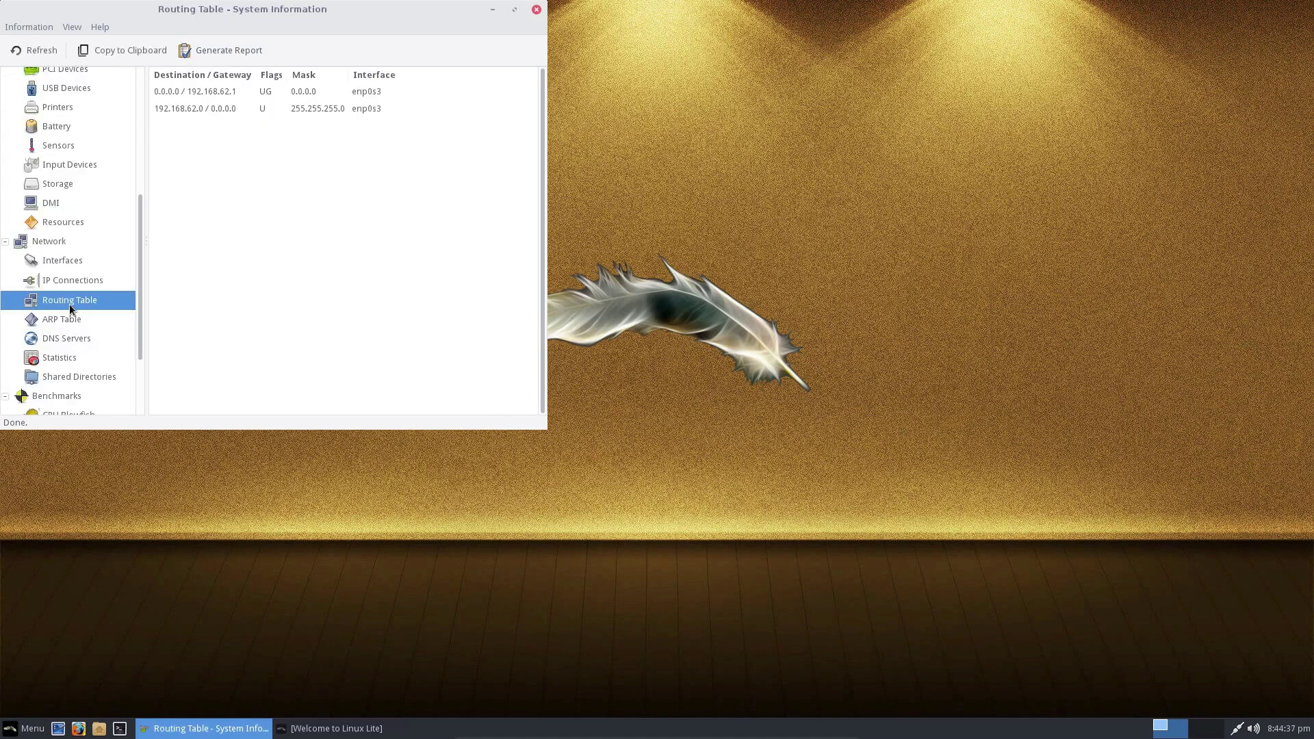
scroll(71, 304, "down", 3)
left_click(60, 286)
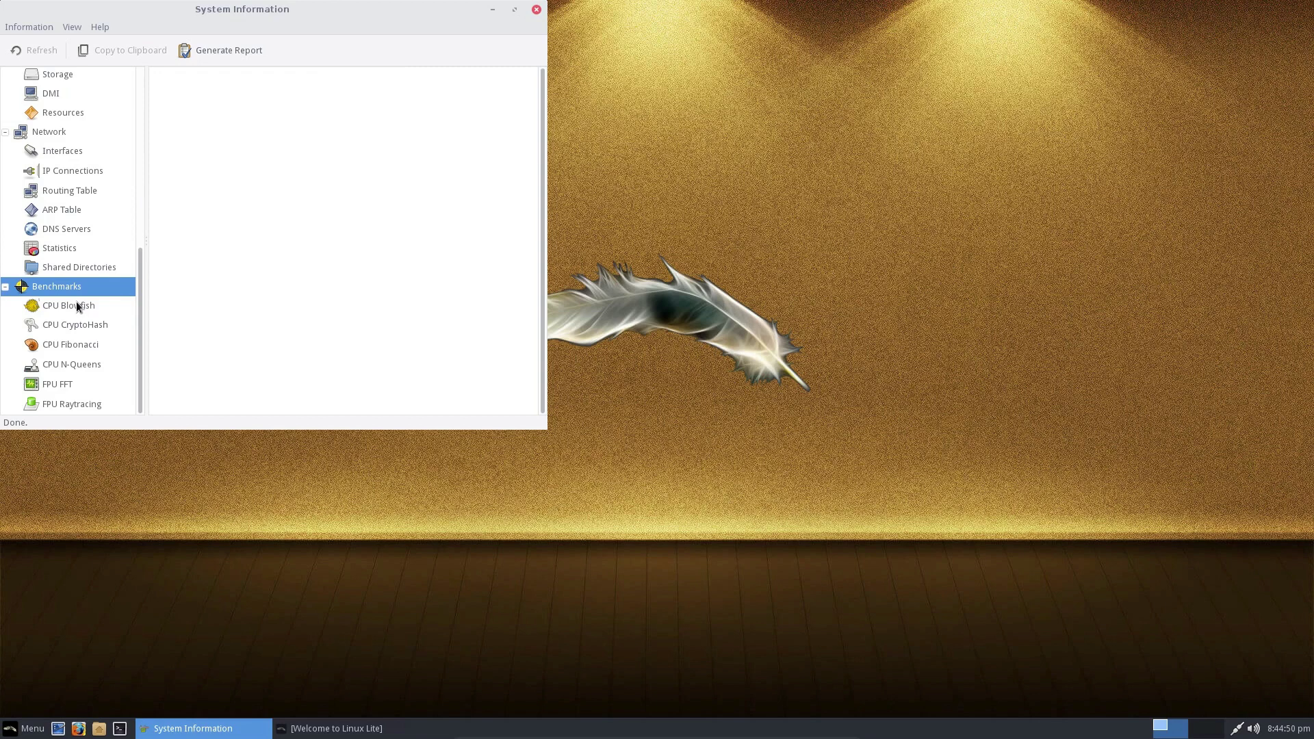
scroll(72, 294, "up", 10)
left_click(64, 118)
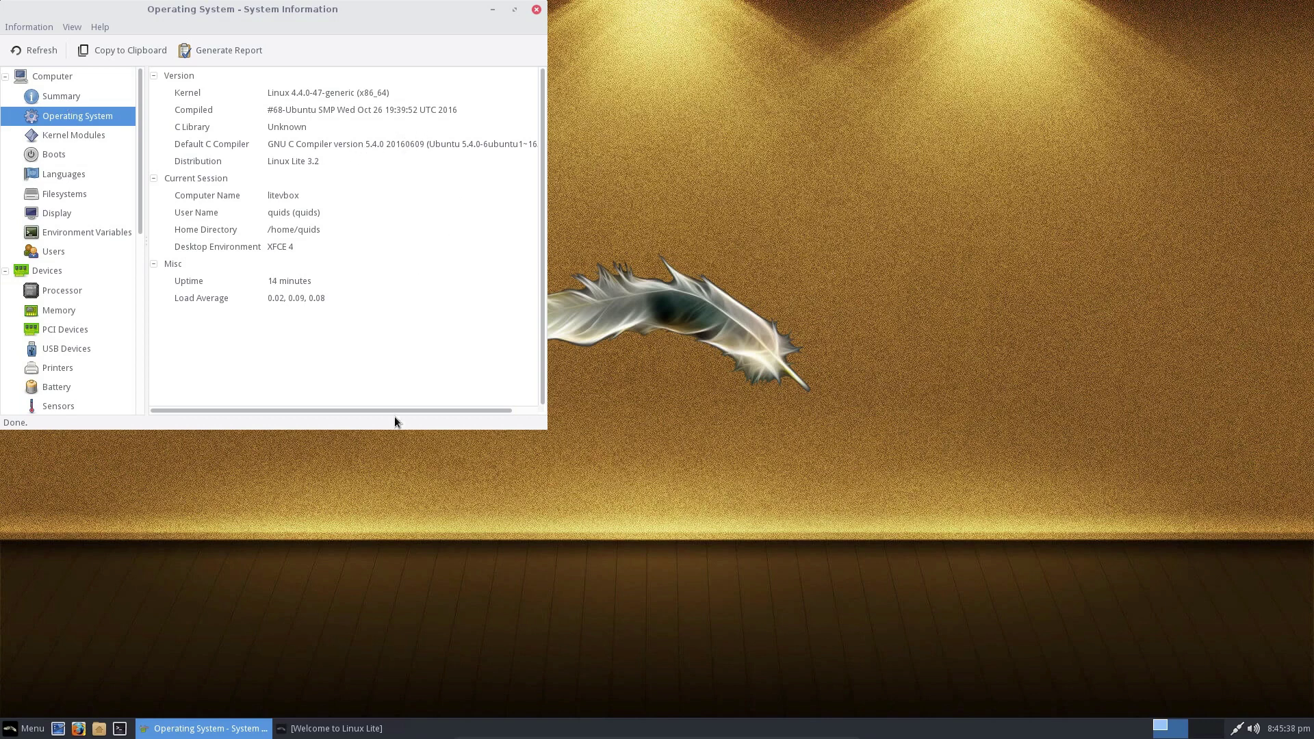
left_click_drag(401, 411, 490, 409)
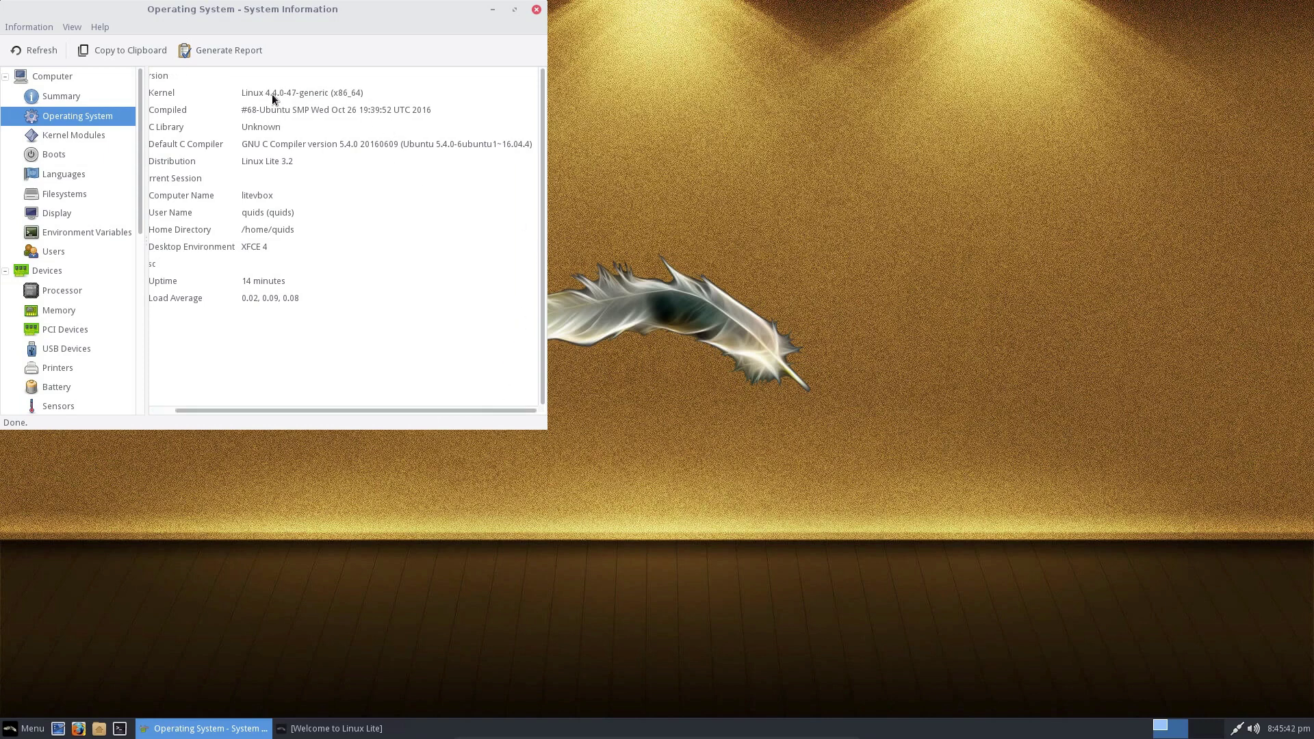
left_click(538, 11)
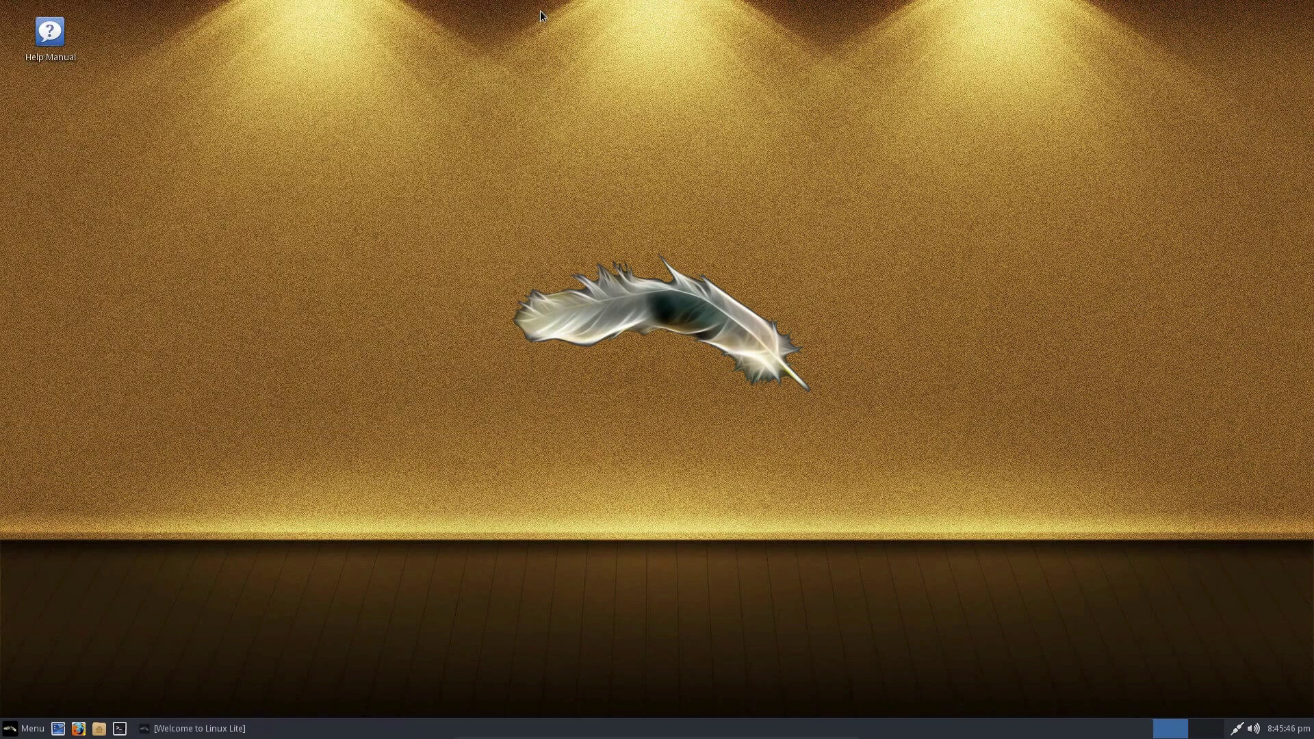
left_click(9, 731)
left_click(40, 639)
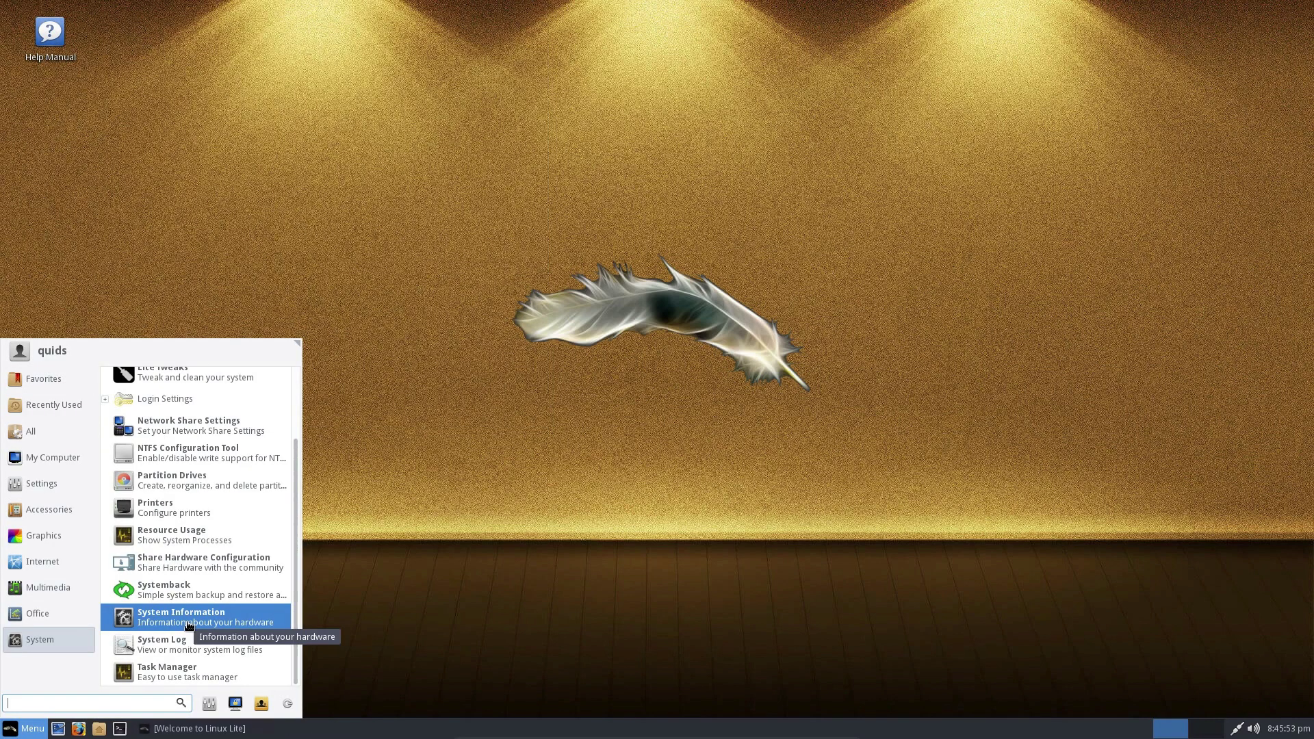
left_click(70, 587)
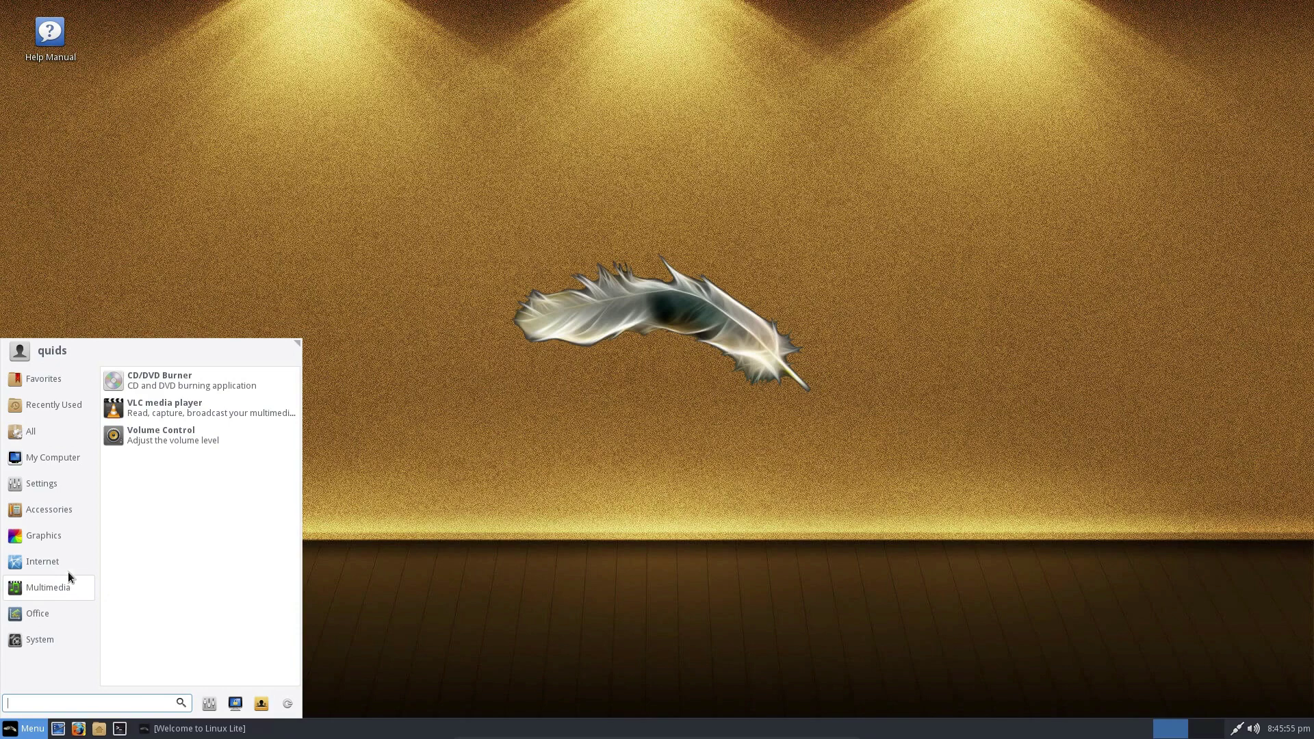
mouse_move(43, 456)
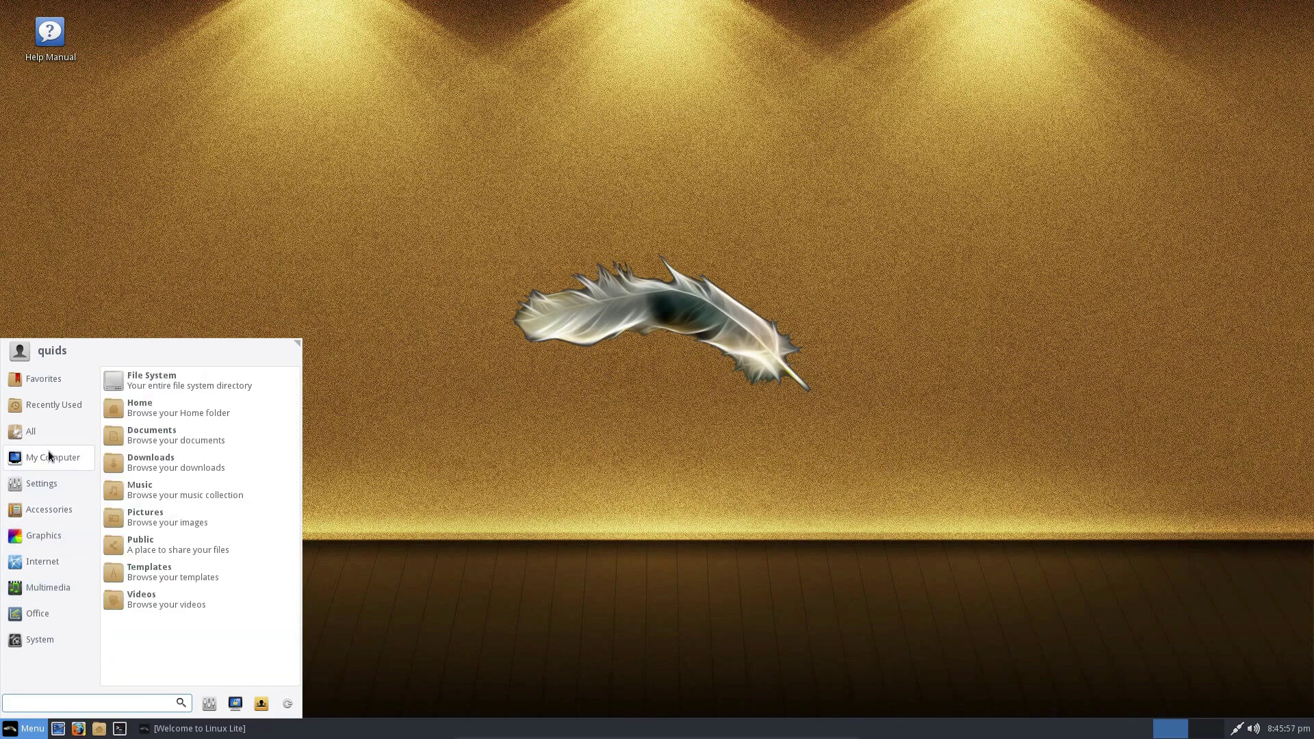
mouse_move(41, 483)
scroll(224, 544, "down", 1)
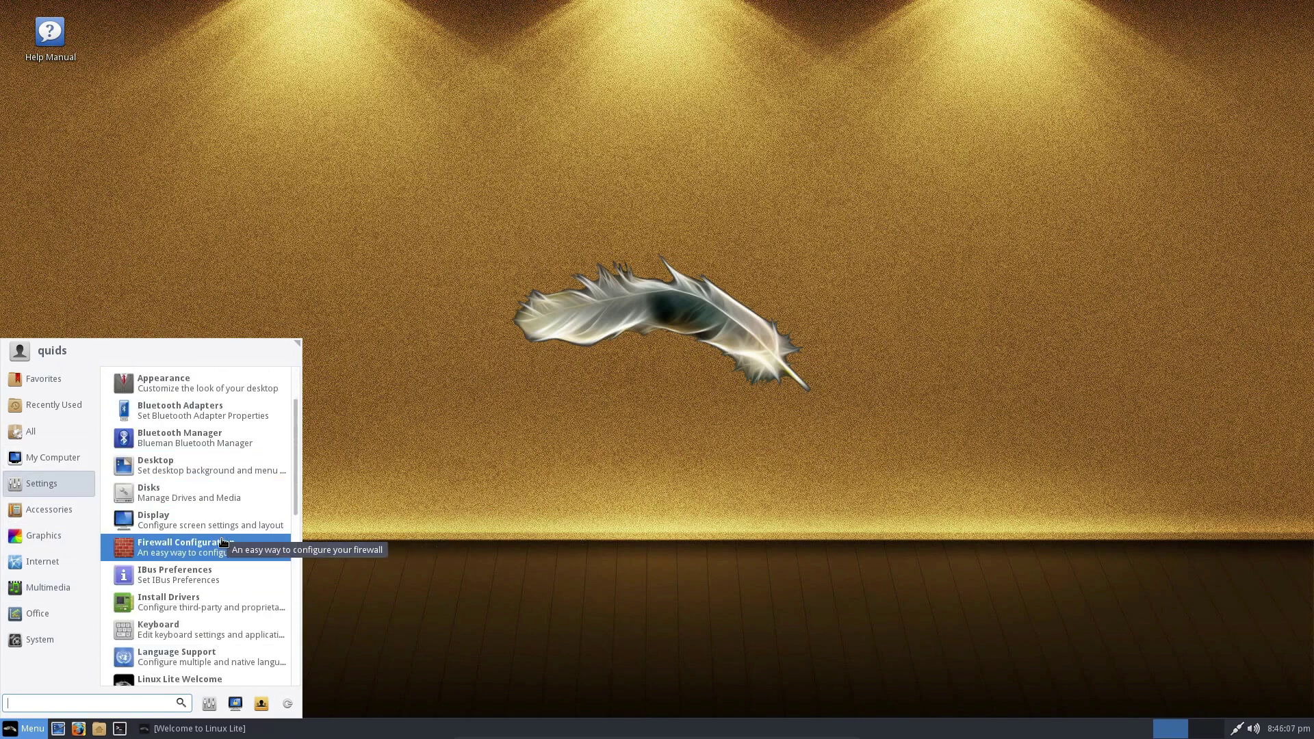
scroll(225, 547, "down", 2)
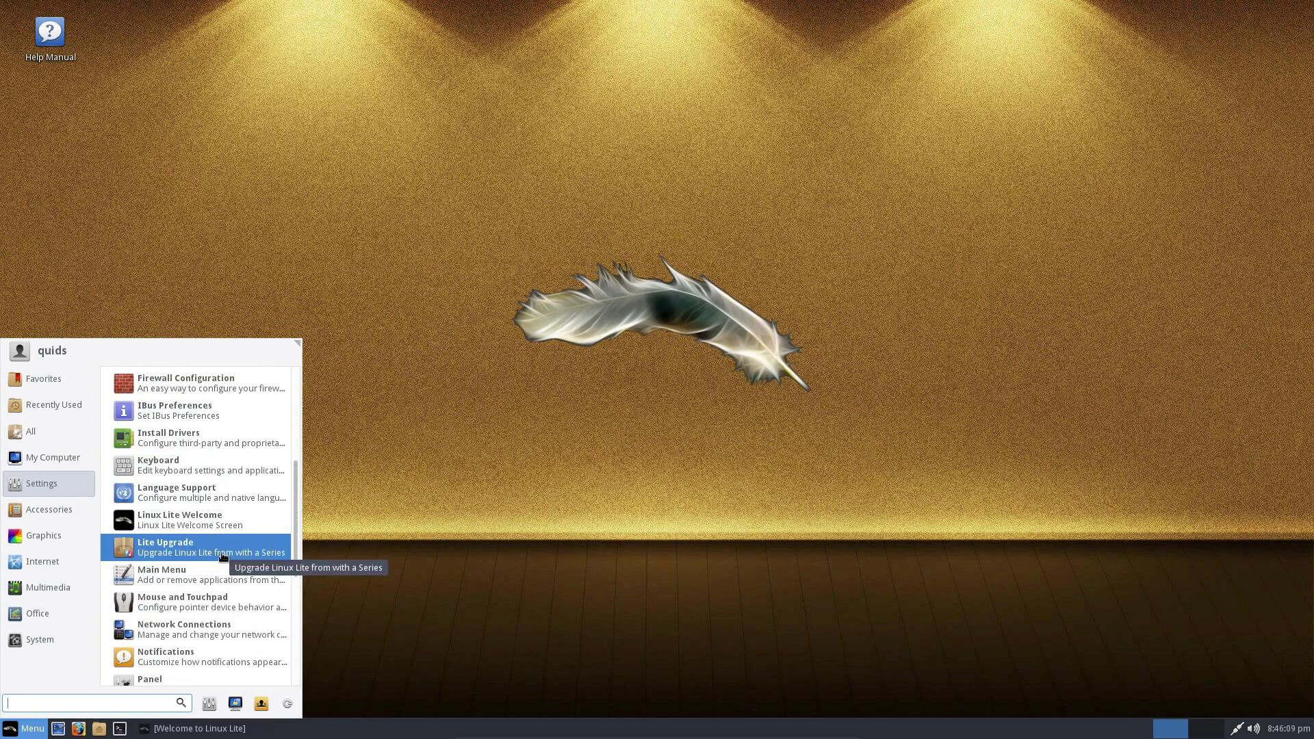
scroll(224, 558, "down", 3)
scroll(223, 558, "down", 1)
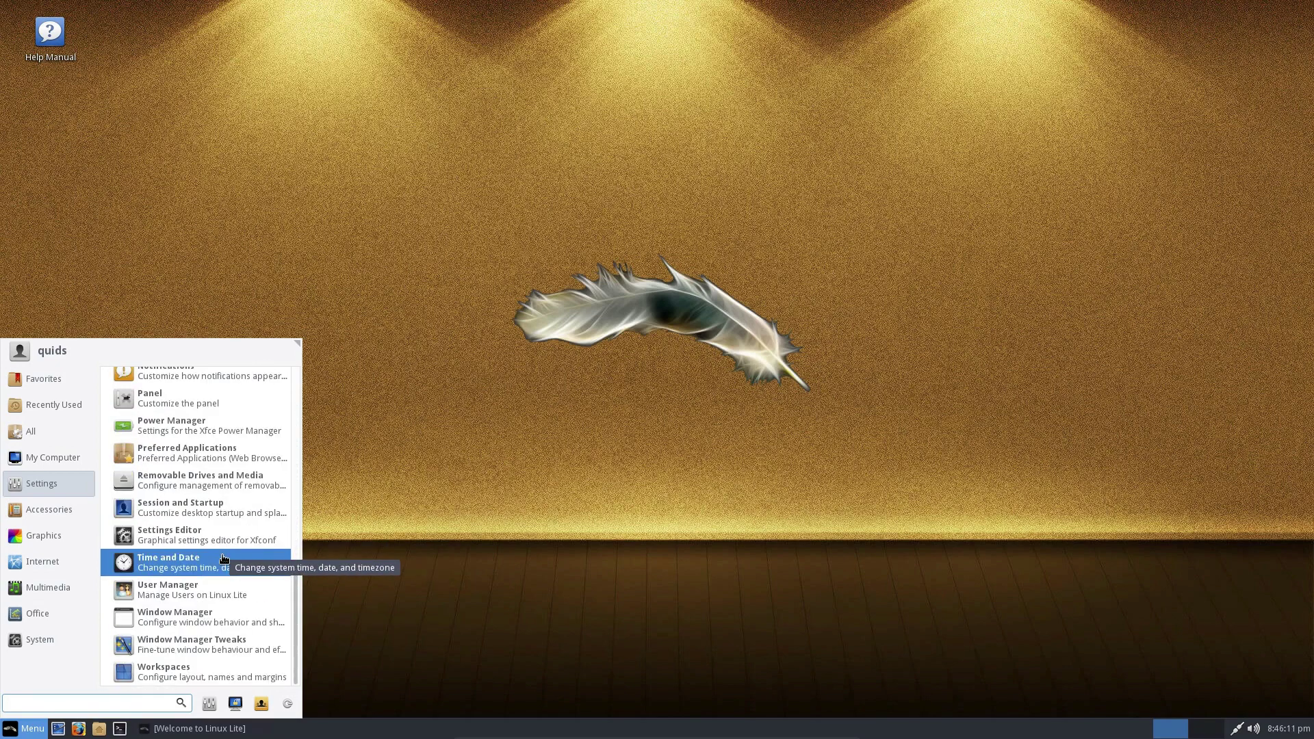
mouse_move(67, 512)
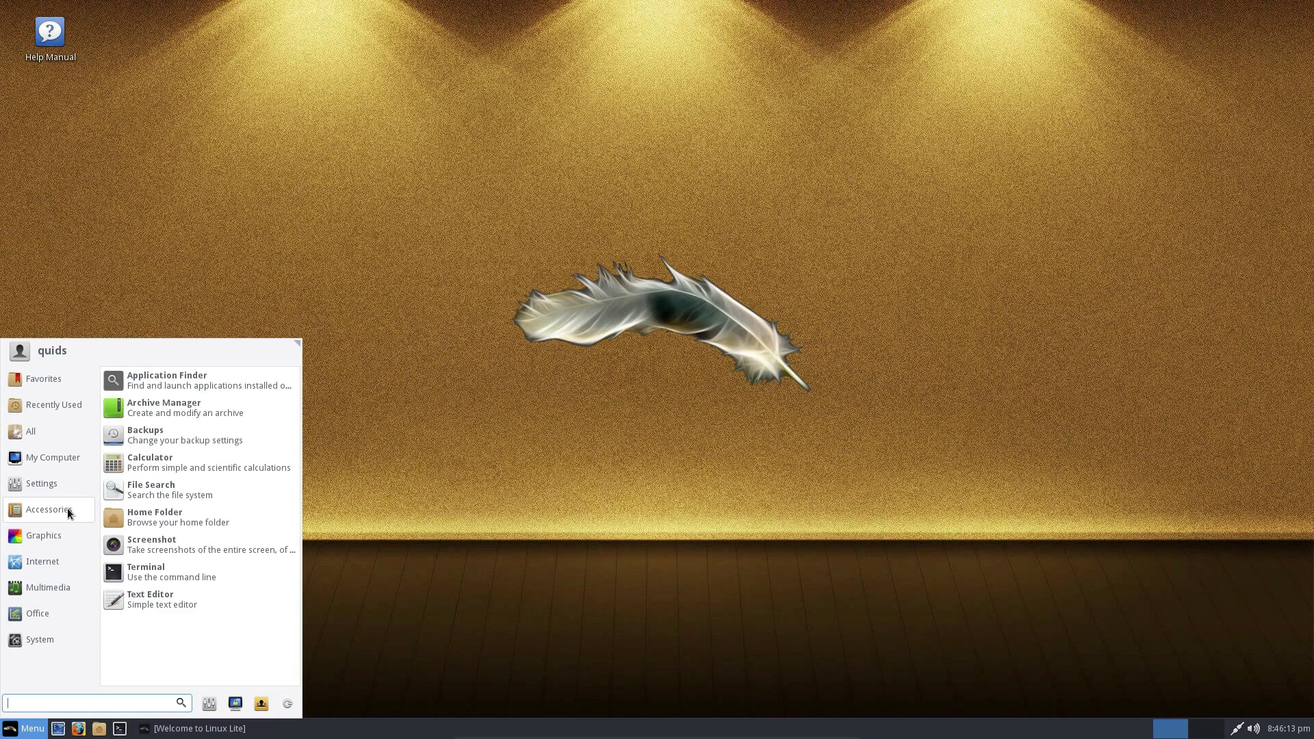
mouse_move(68, 535)
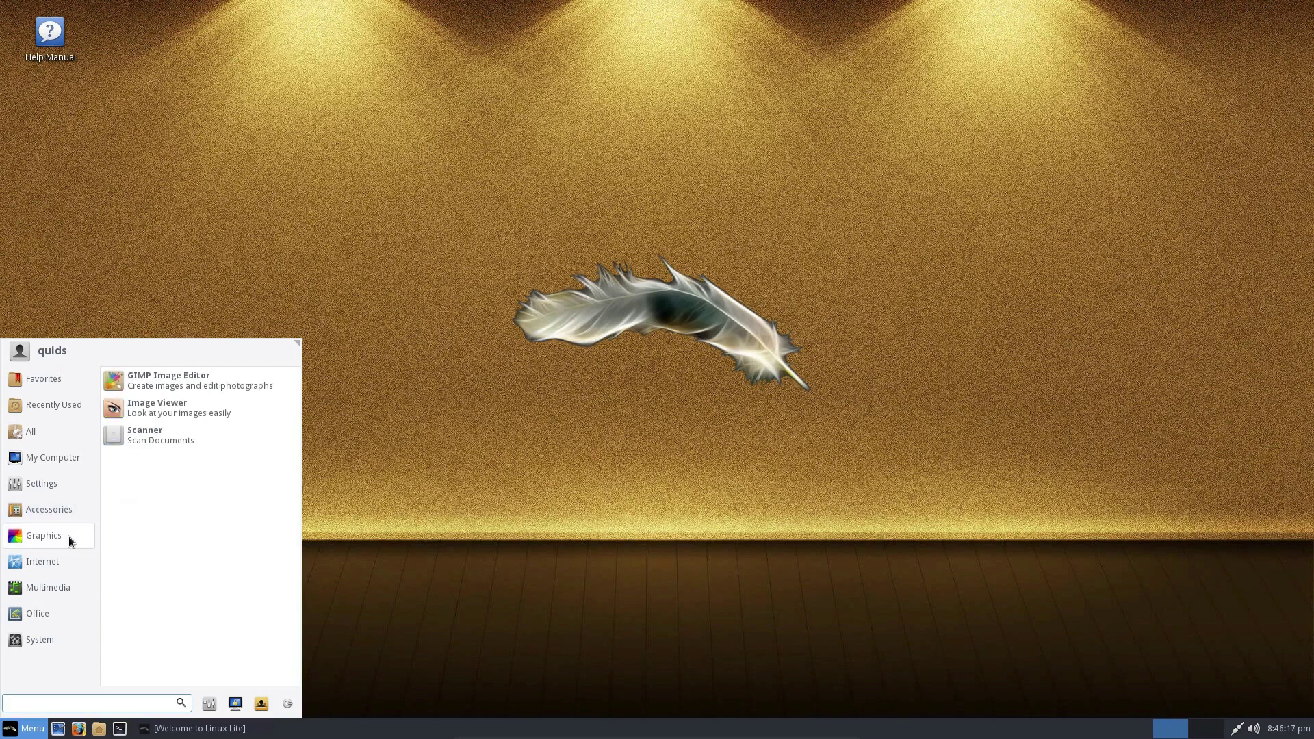
mouse_move(67, 563)
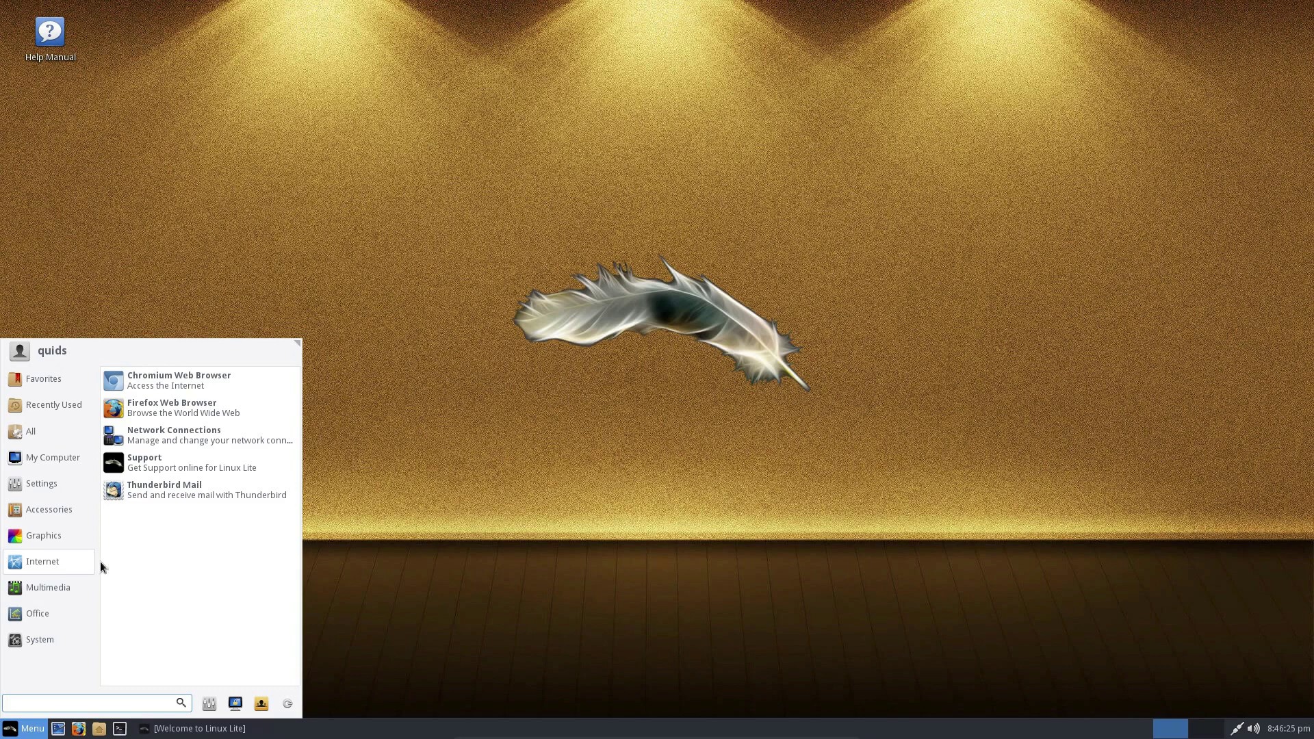
left_click(182, 470)
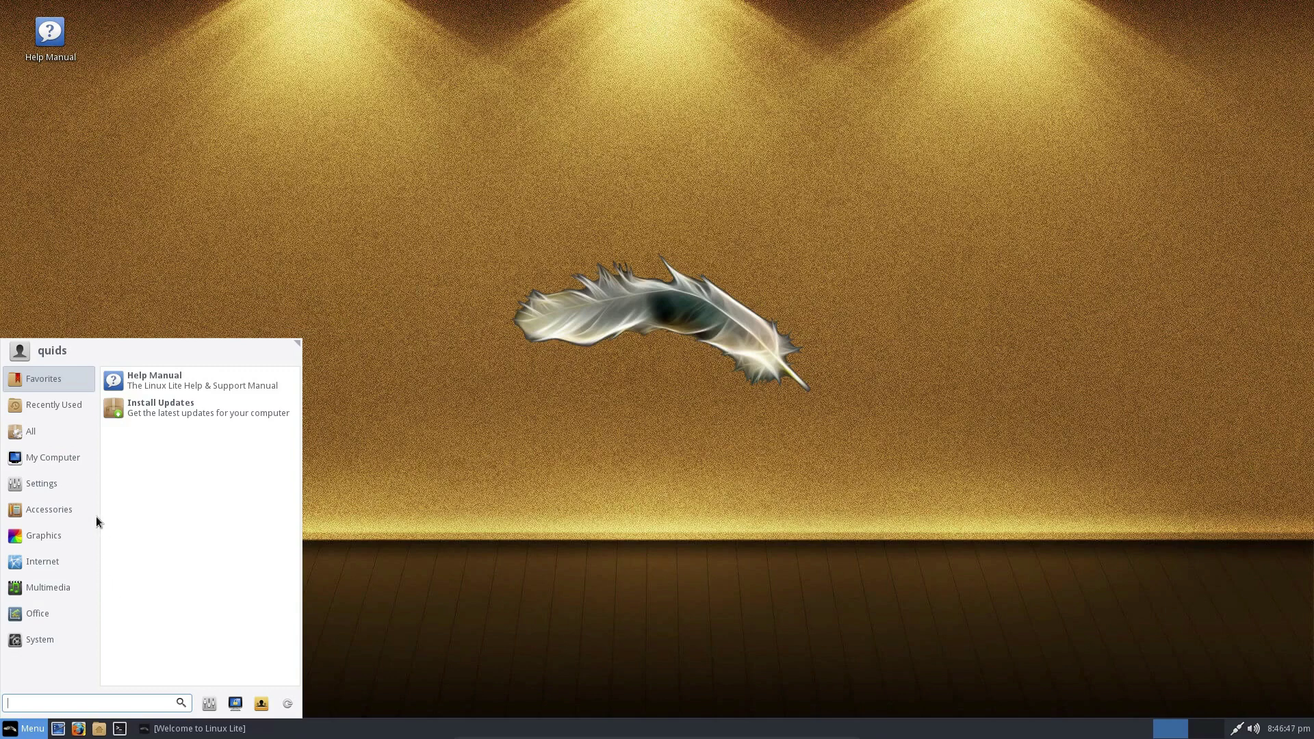
mouse_move(62, 587)
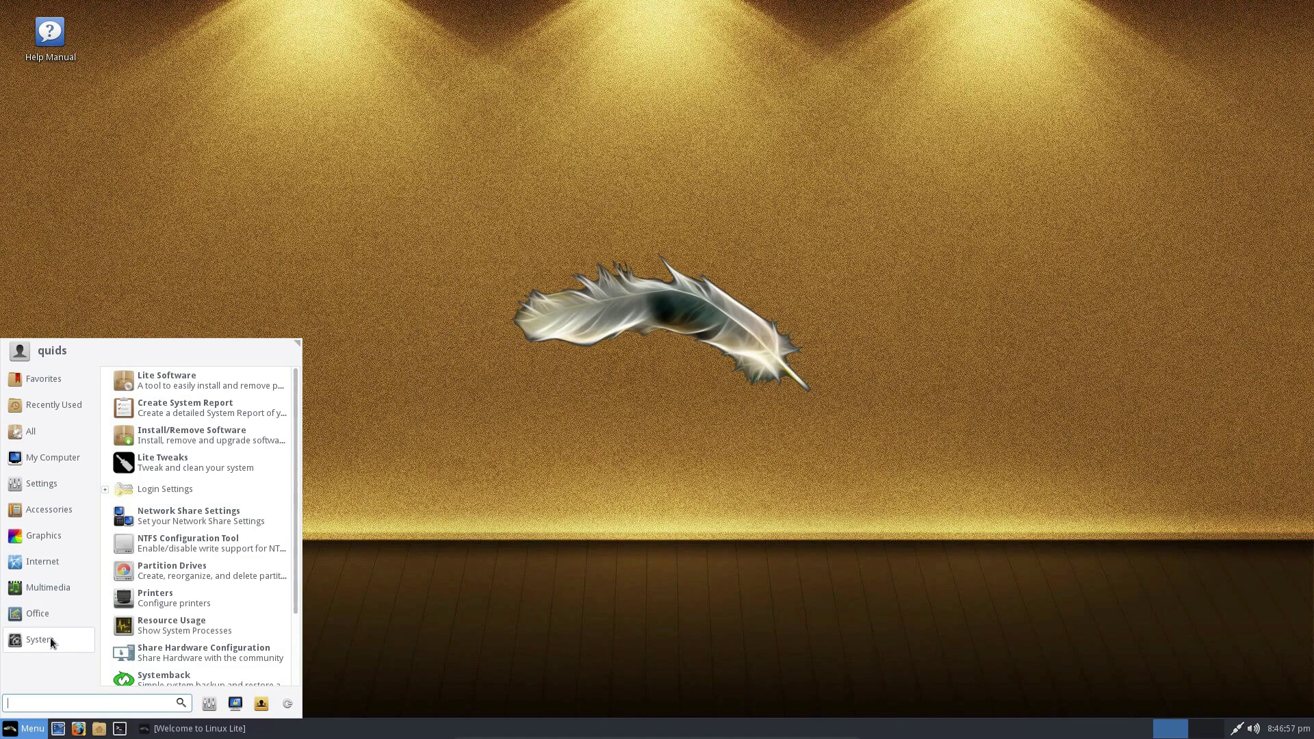
left_click(471, 415)
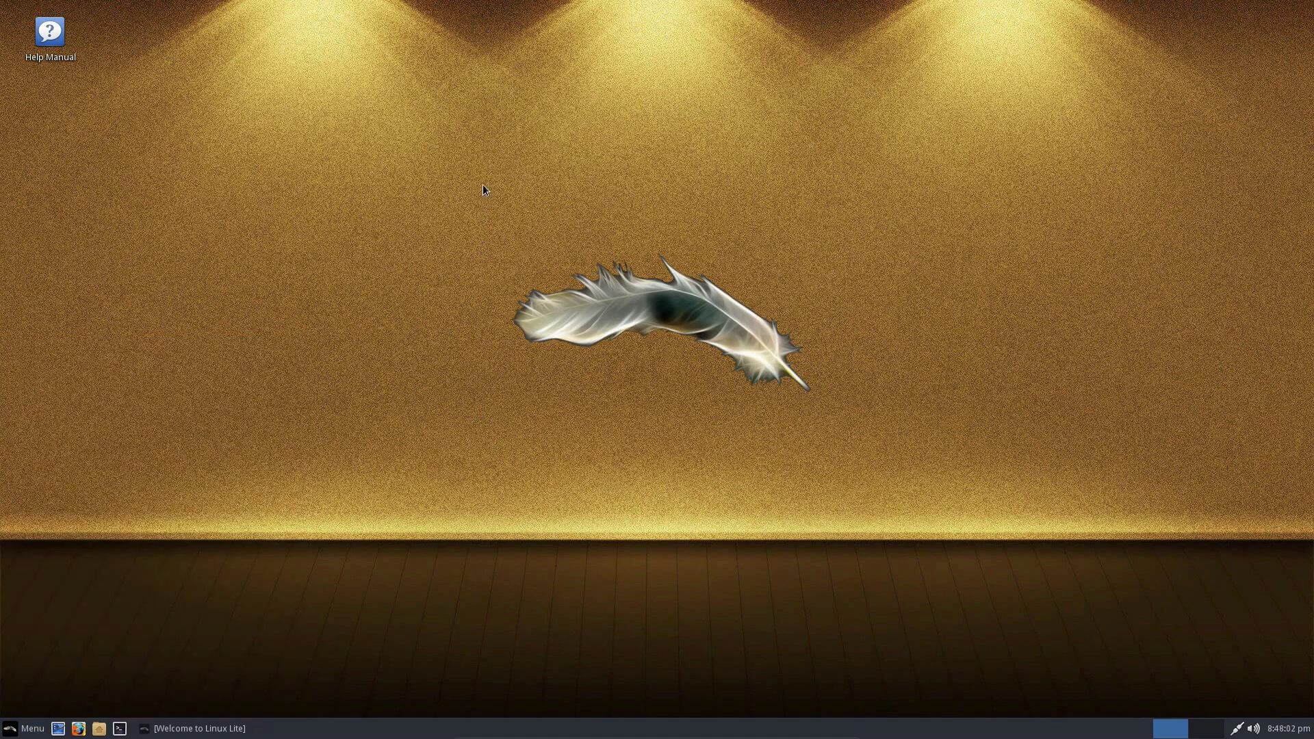
right_click(482, 183)
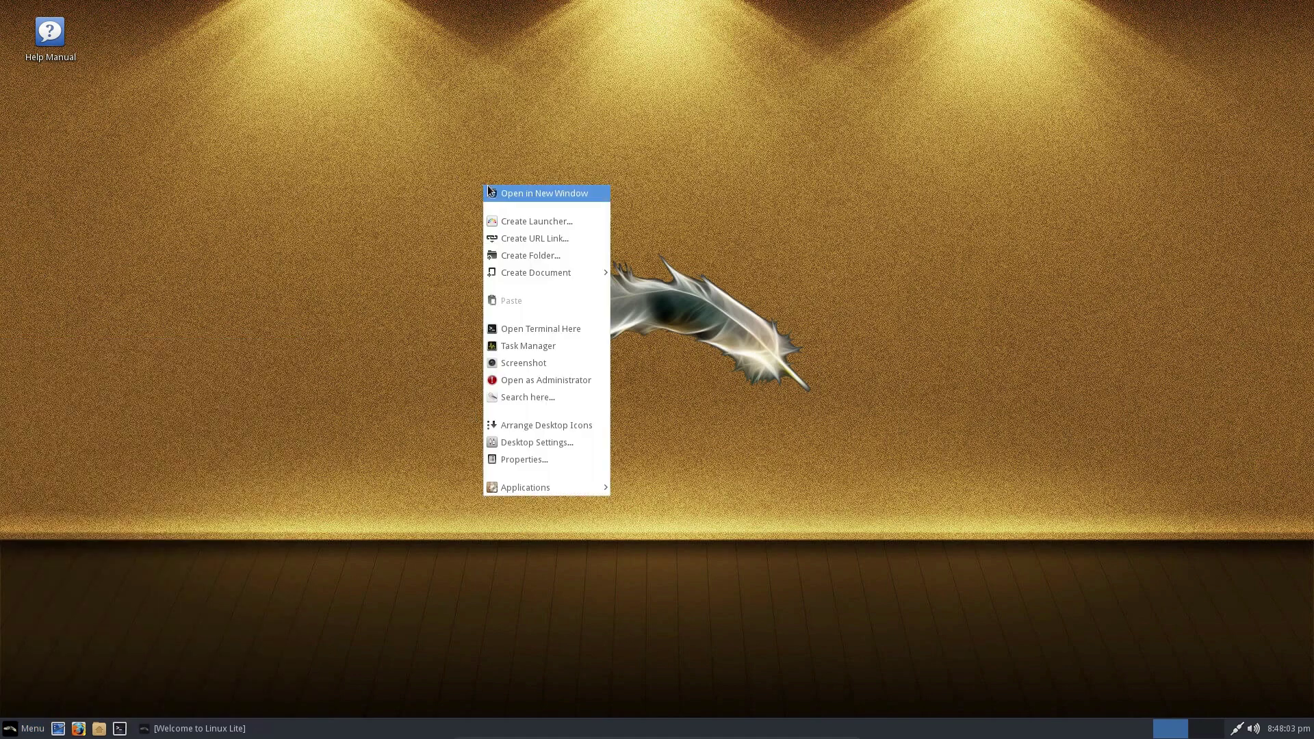
mouse_move(510, 494)
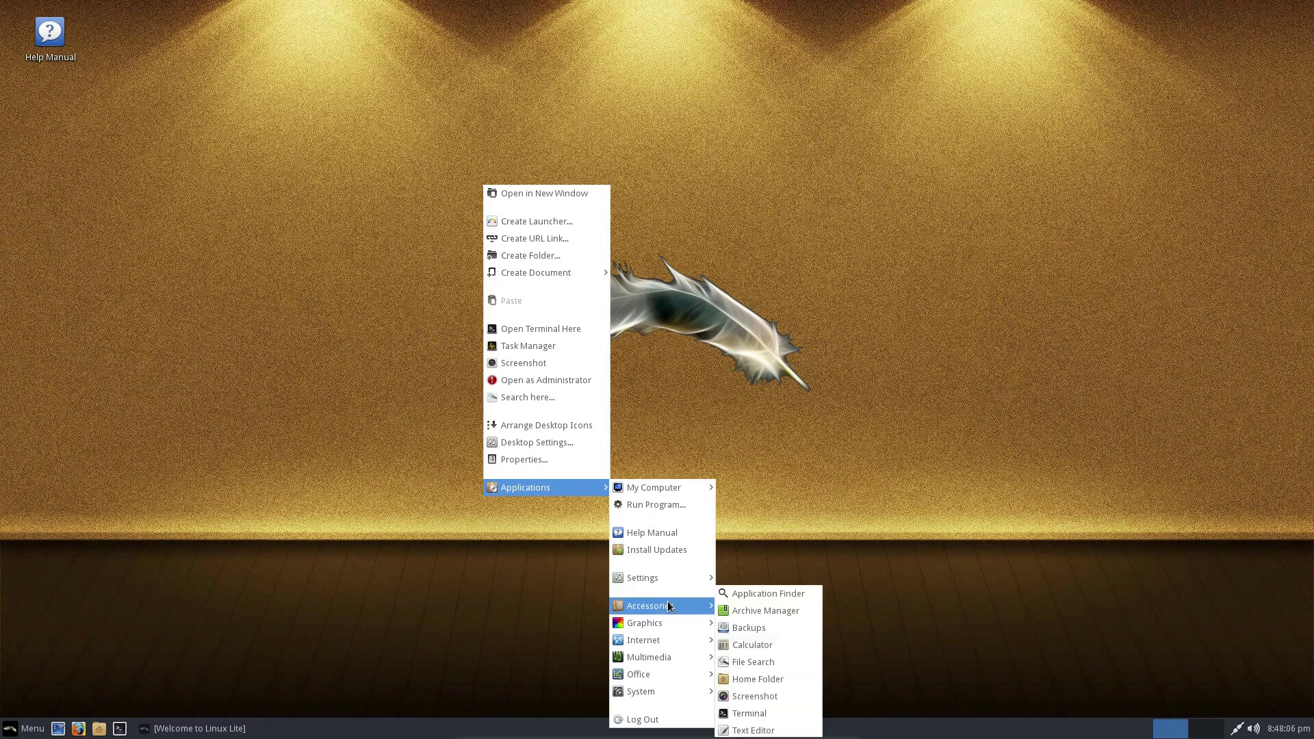
left_click(563, 446)
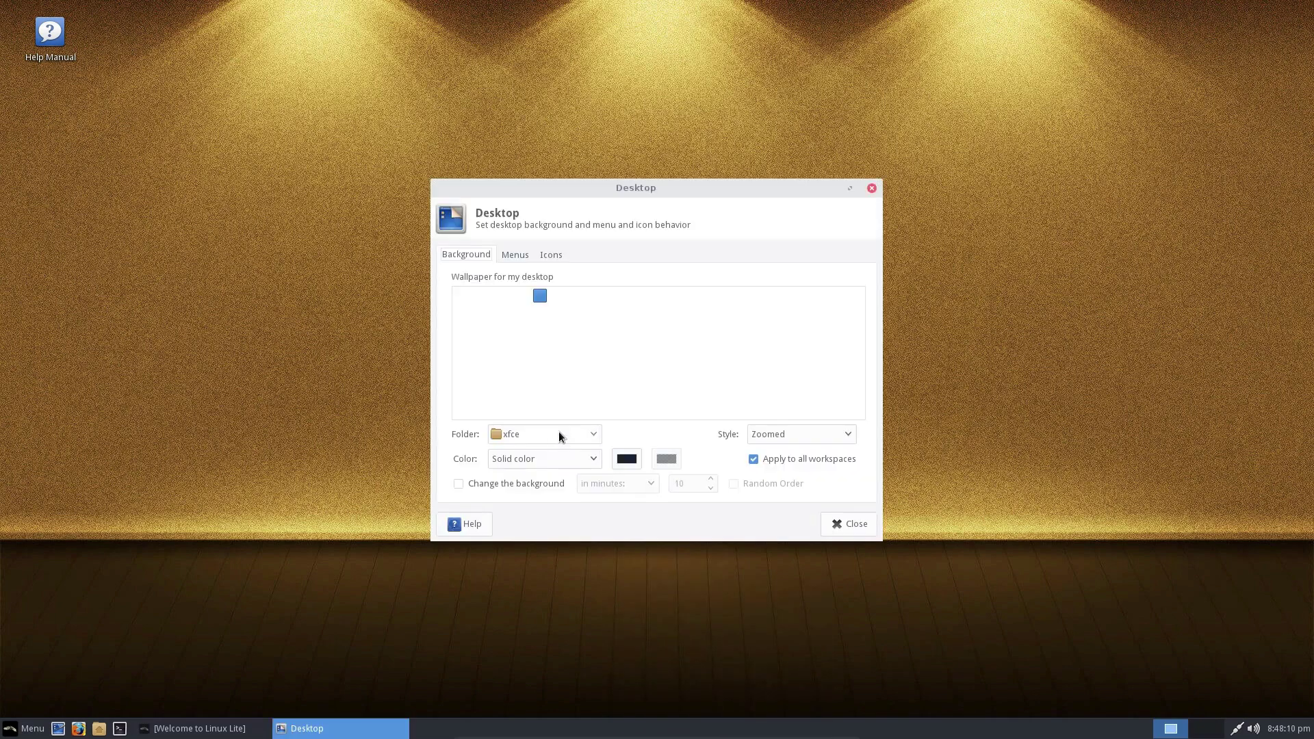
scroll(677, 380, "down", 5)
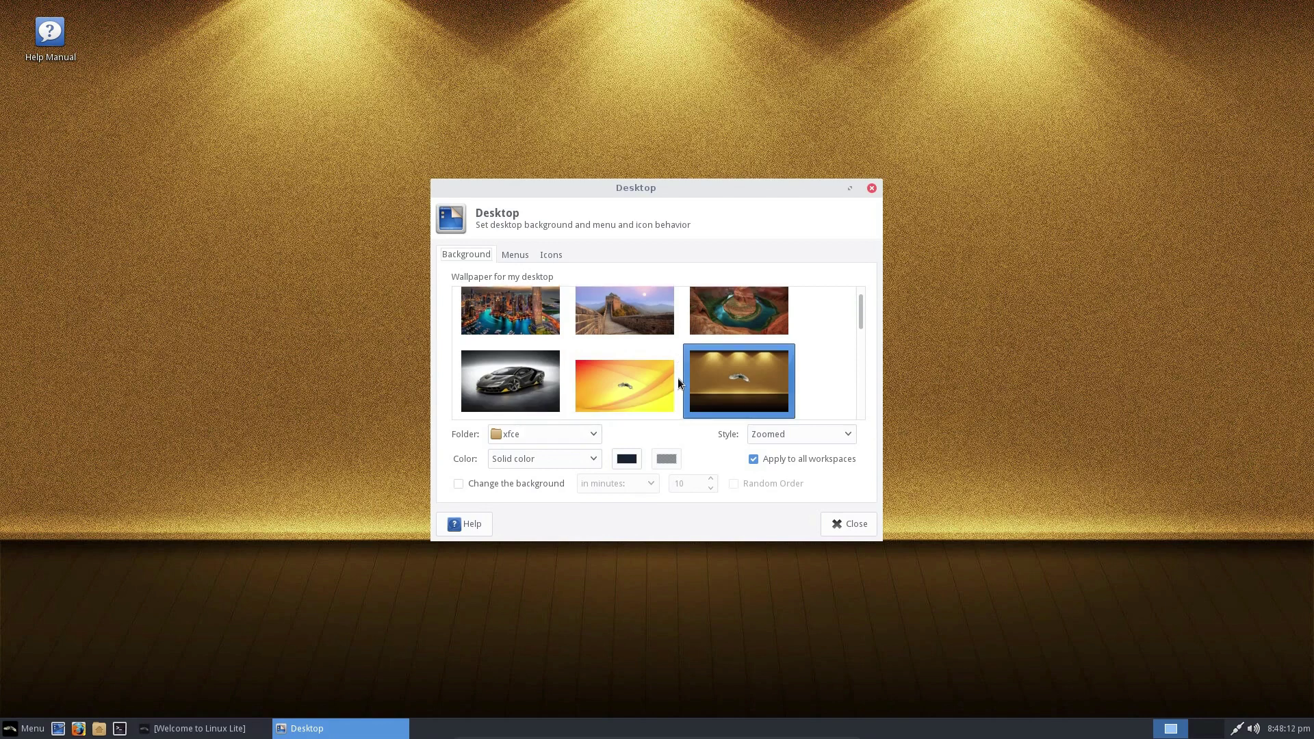
scroll(679, 379, "down", 5)
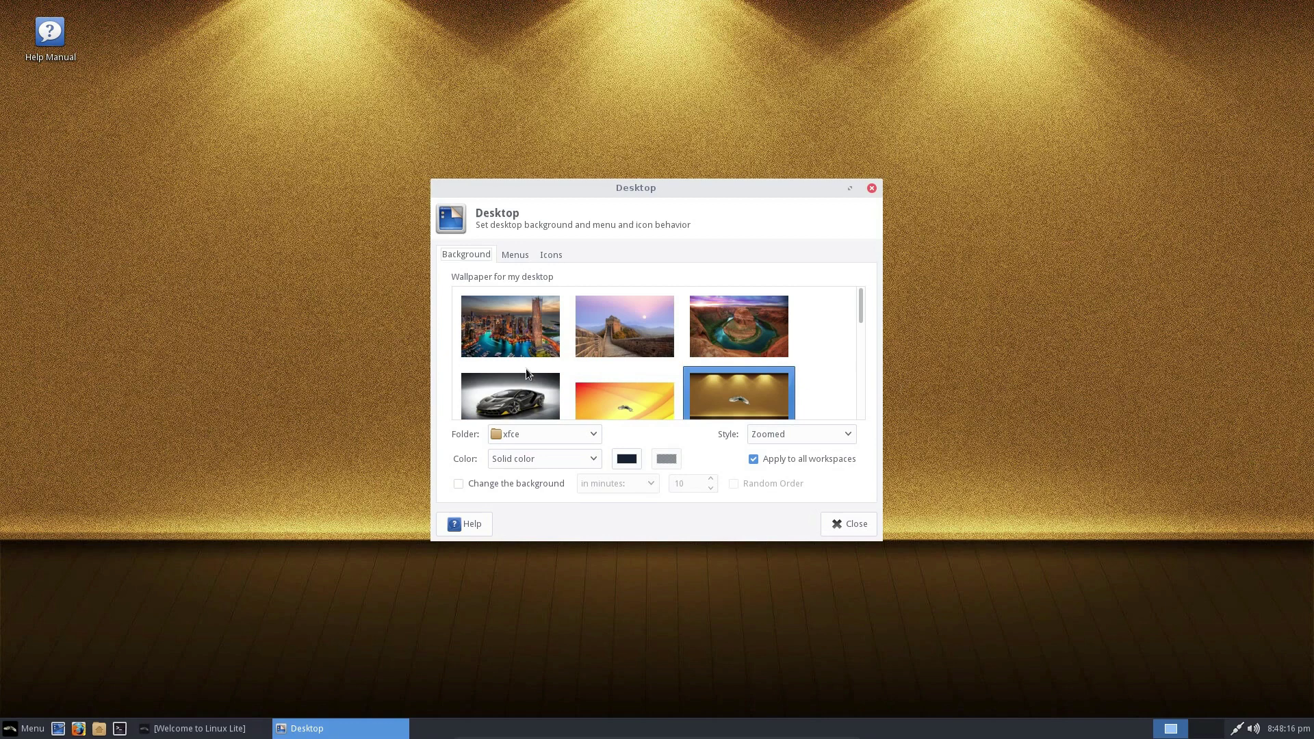
left_click(489, 340)
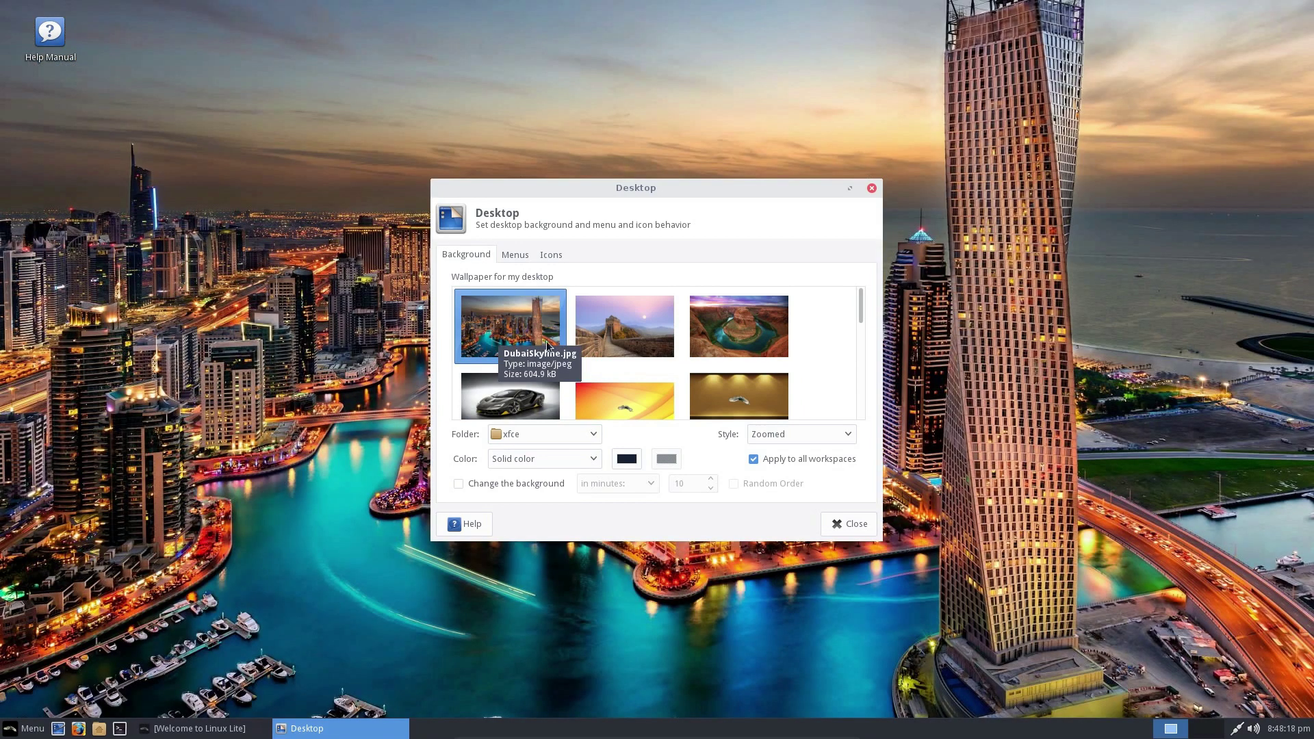
left_click(738, 317)
left_click(747, 392)
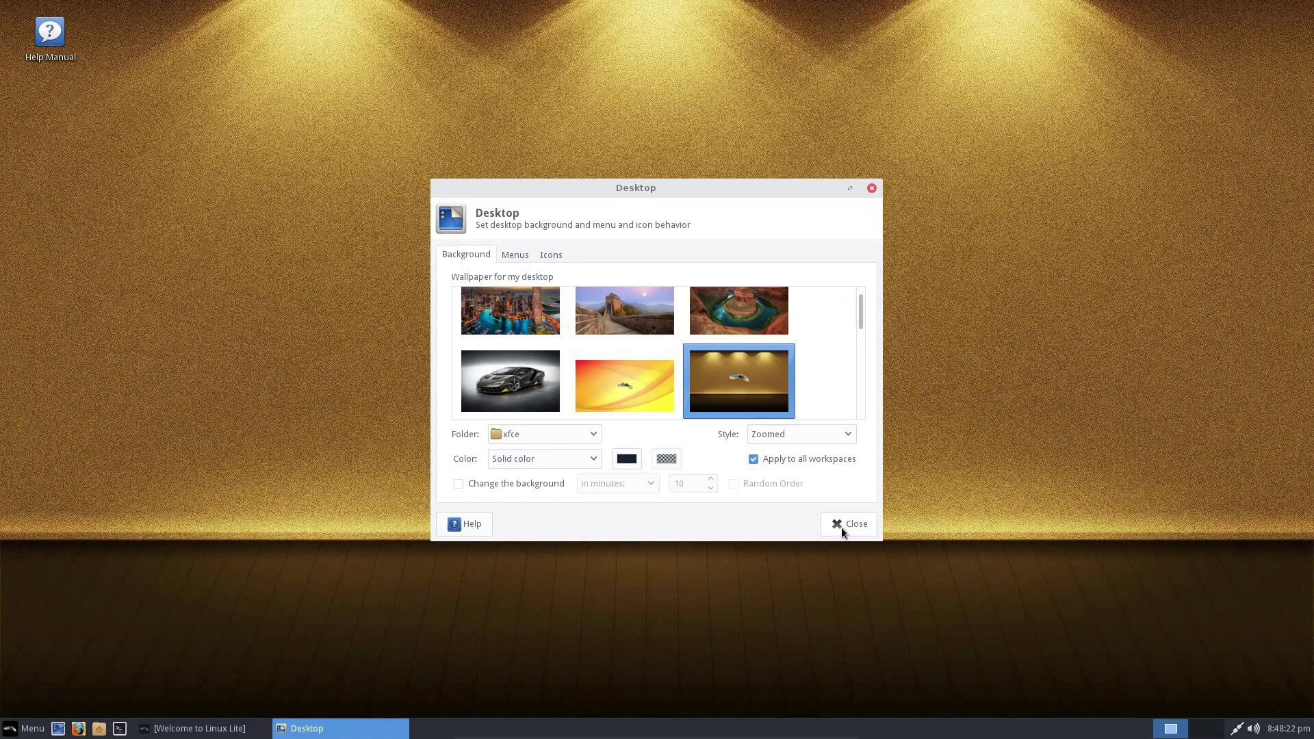
left_click(853, 526)
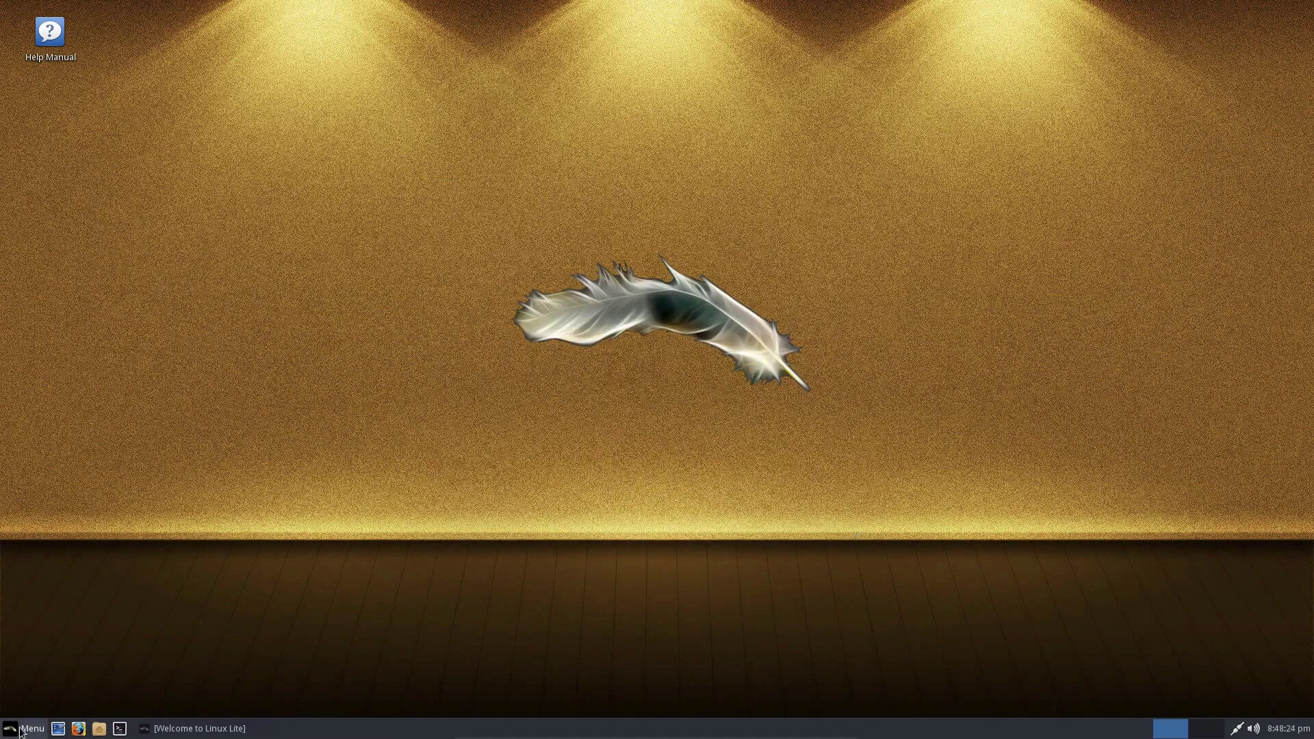